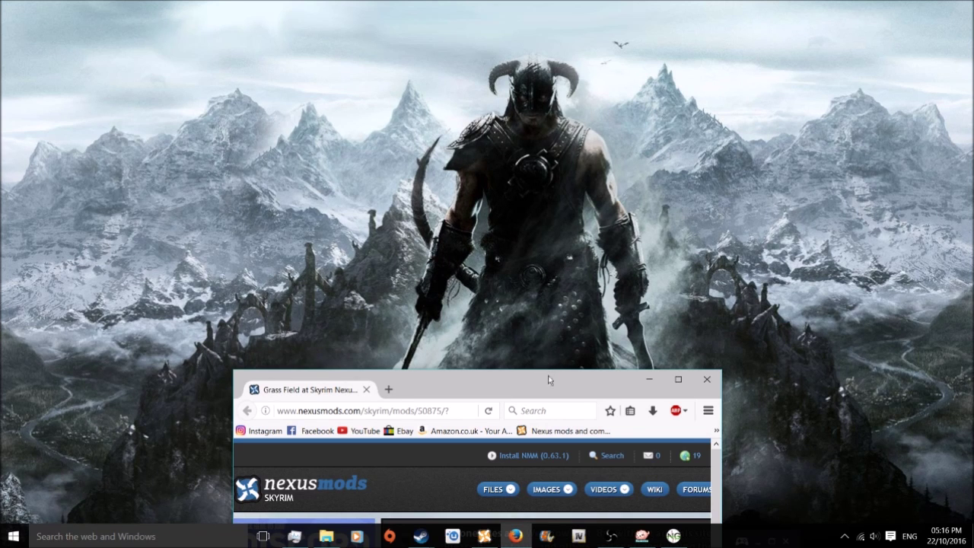
# - Maximize the browser and examine the Grass Field mod page from its overview down to the install instructions
pyautogui.moveTo(550, 380); pyautogui.dragTo(550, 4)
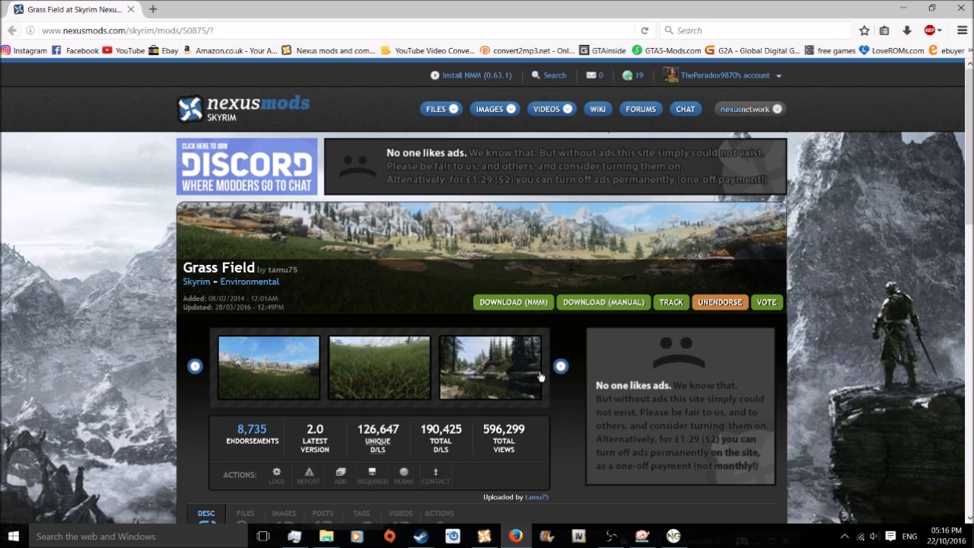
pyautogui.scroll(-3, 539, 373)
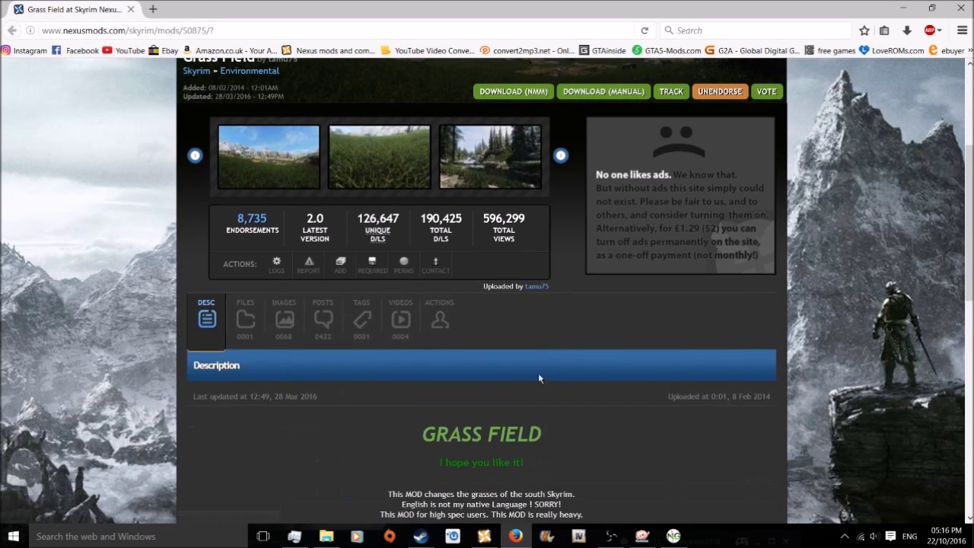
pyautogui.scroll(1, 620, 357)
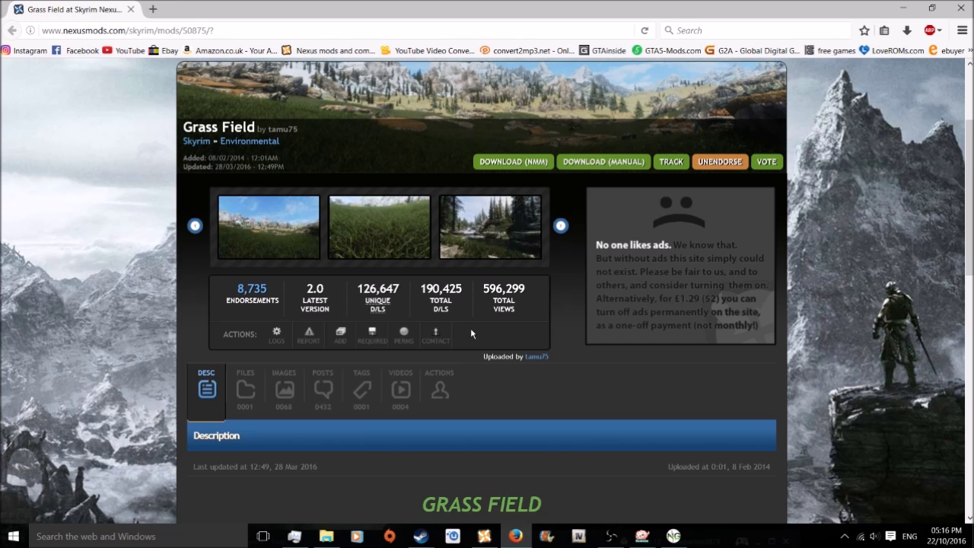
pyautogui.scroll(-5, 478, 328)
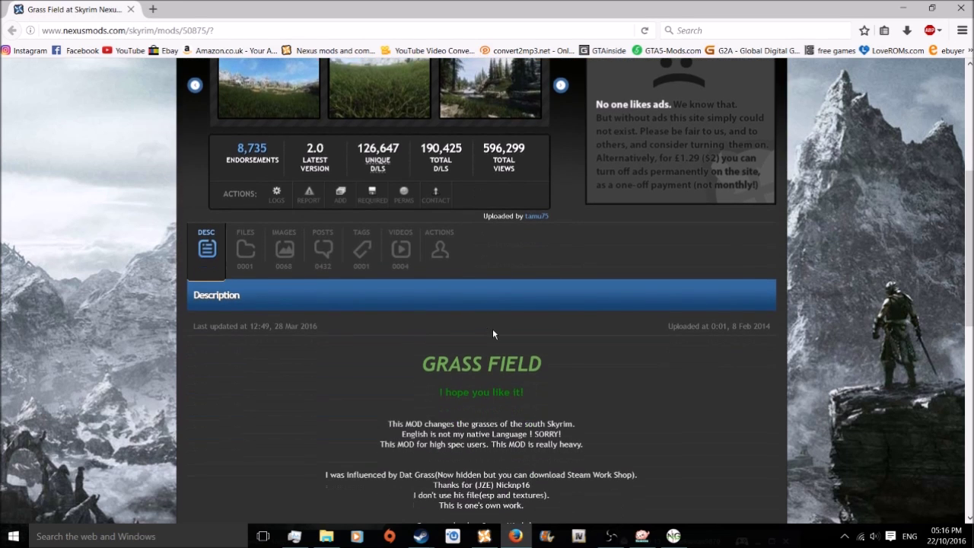
pyautogui.scroll(-1, 500, 327)
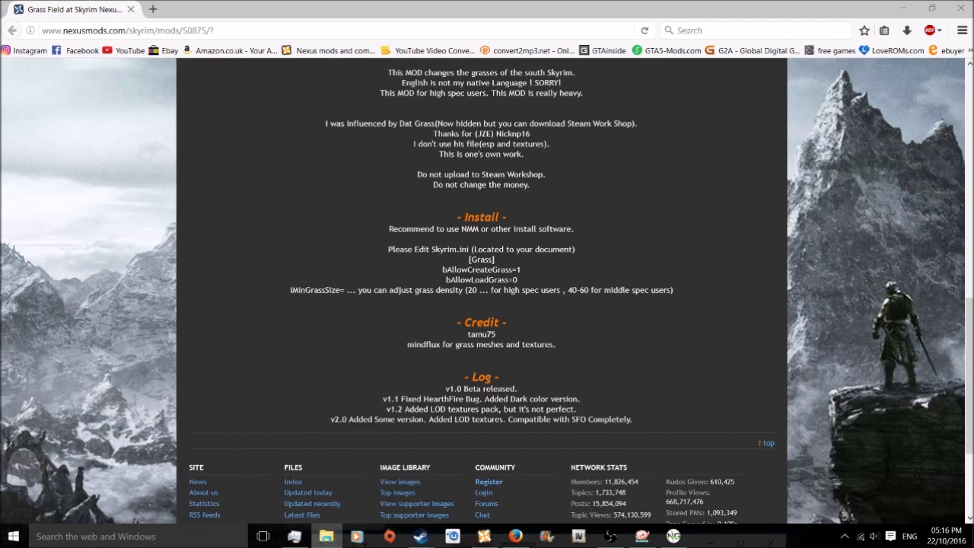
# - Close the recordings folder window and open a new File Explorer window over the mod page
pyautogui.moveTo(641, 538)
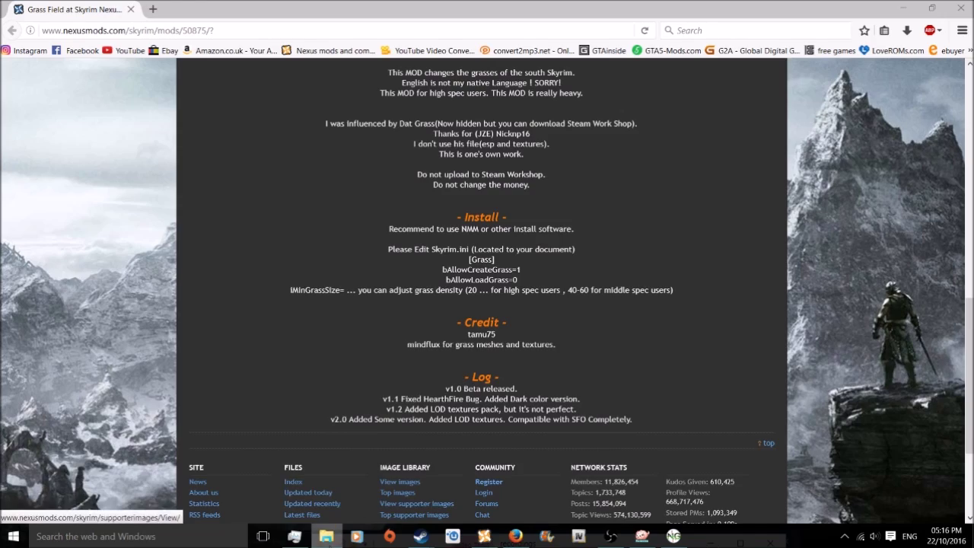
pyautogui.moveTo(325, 536)
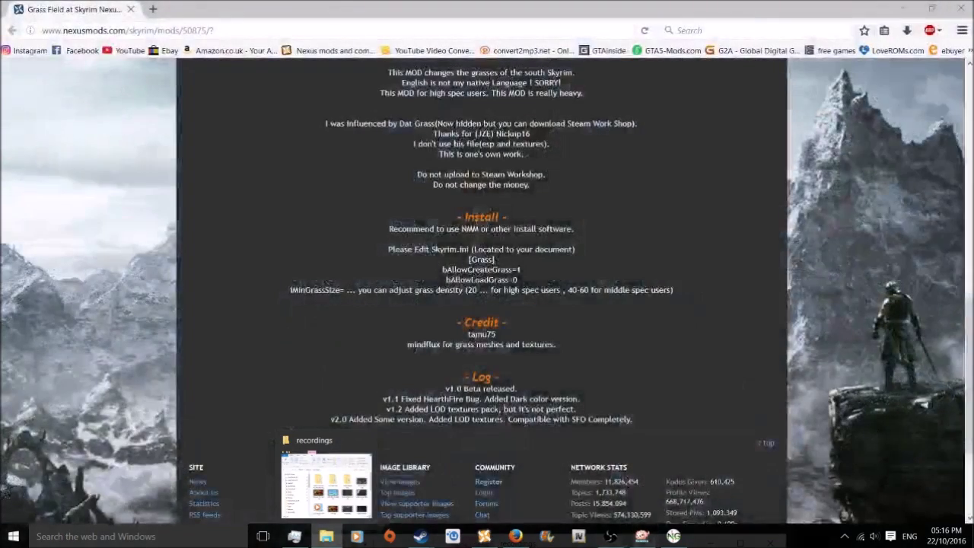
pyautogui.moveTo(701, 538)
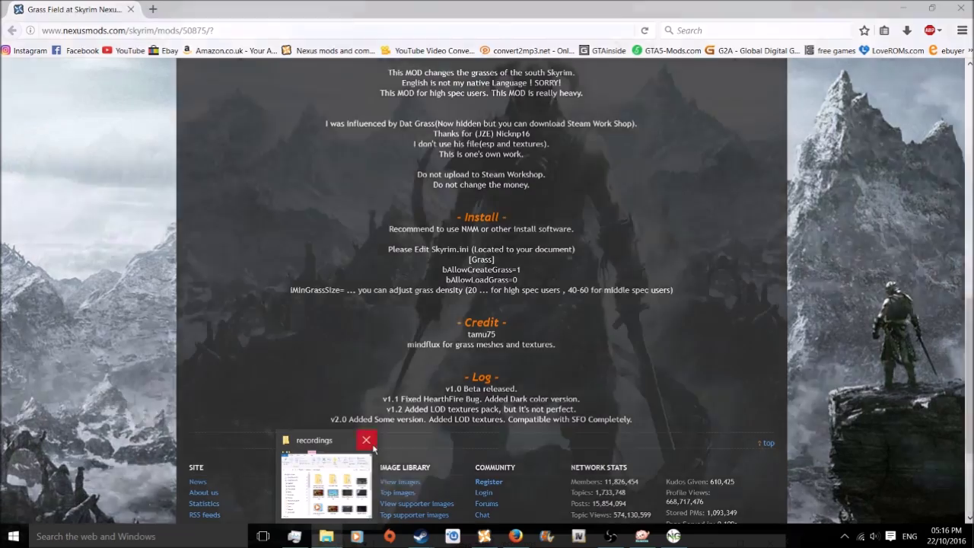
pyautogui.click(372, 448)
pyautogui.click(326, 536)
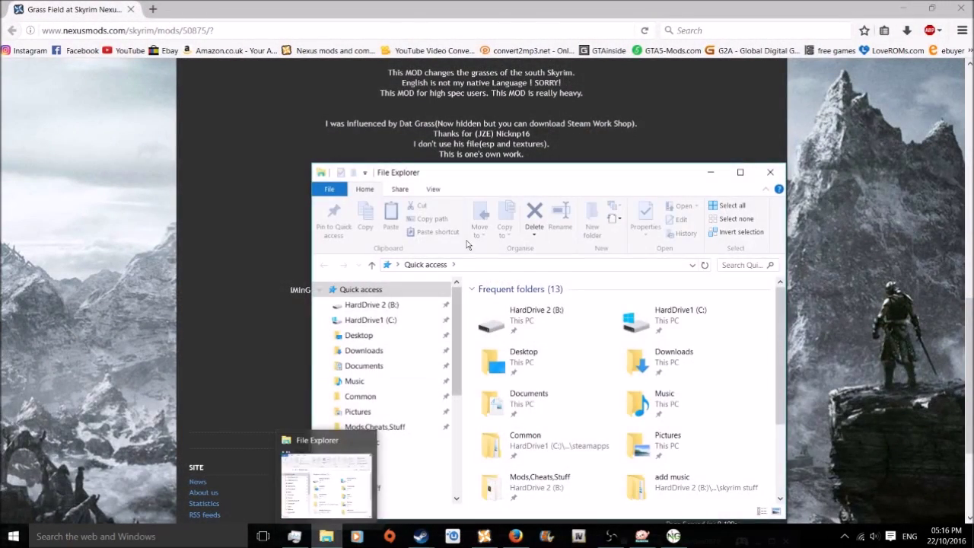
pyautogui.moveTo(512, 180); pyautogui.dragTo(478, 93)
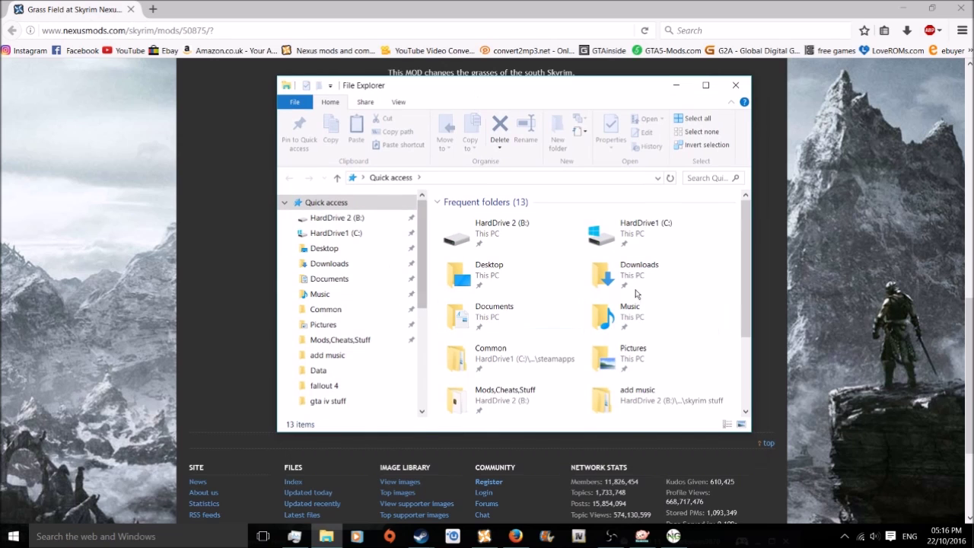
pyautogui.doubleClick(641, 232)
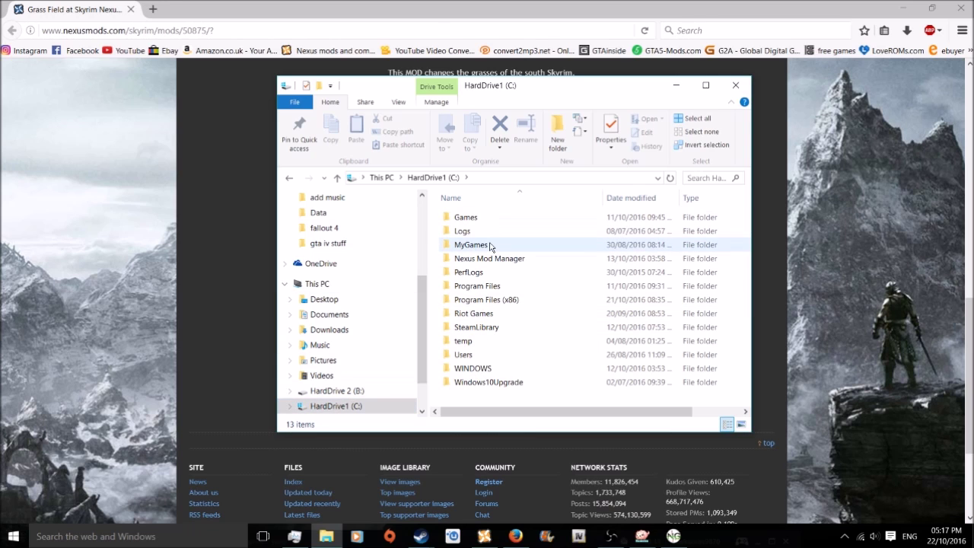
pyautogui.doubleClick(492, 286)
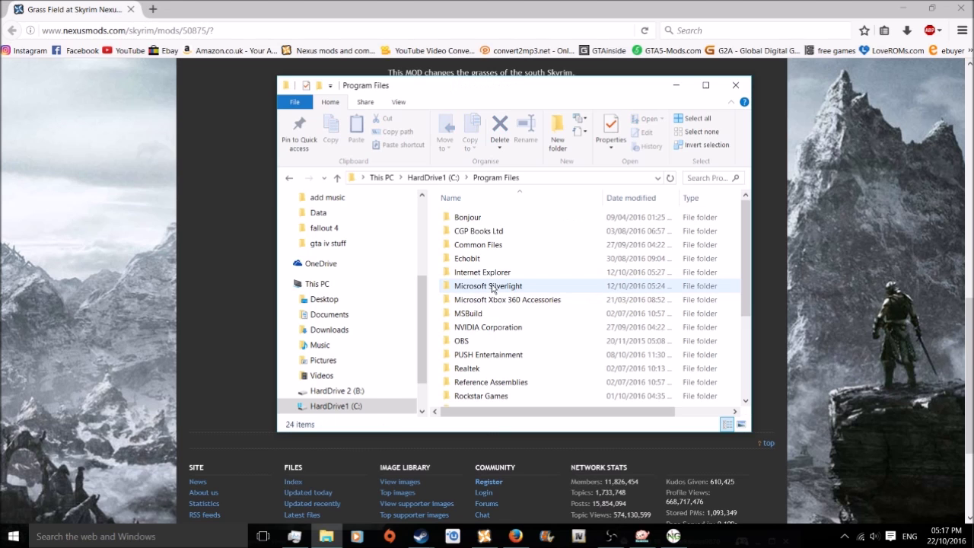
pyautogui.scroll(-4, 500, 331)
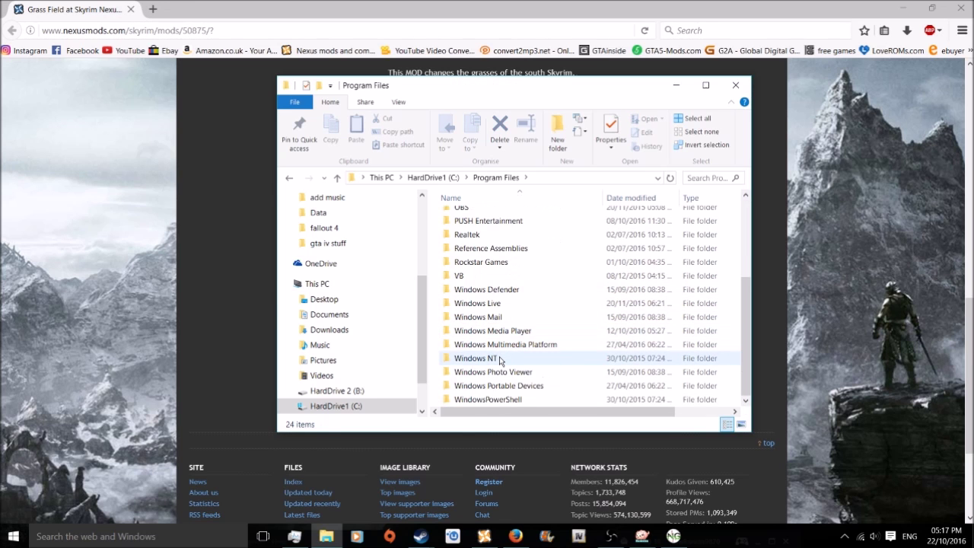
pyautogui.scroll(3, 500, 346)
pyautogui.scroll(1, 500, 351)
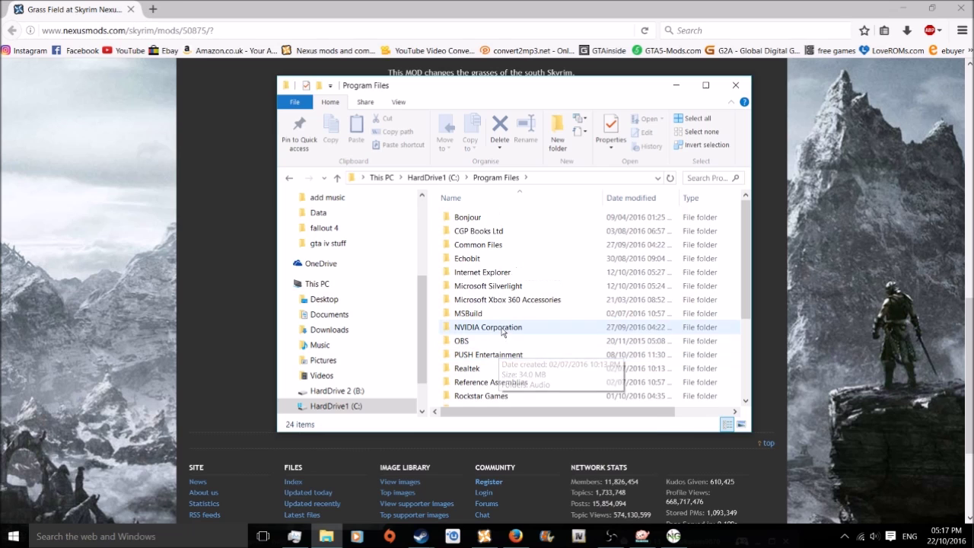
pyautogui.click(452, 179)
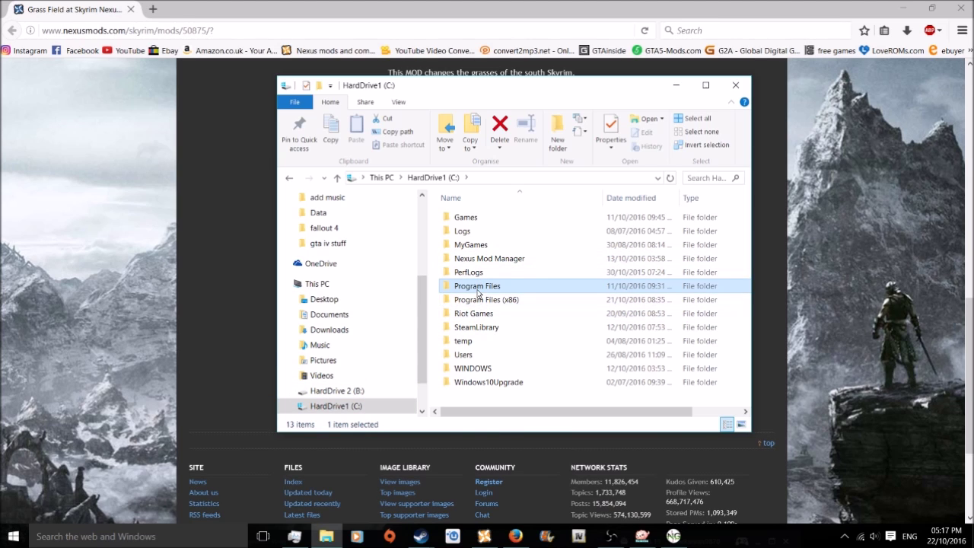
pyautogui.scroll(-1, 364, 403)
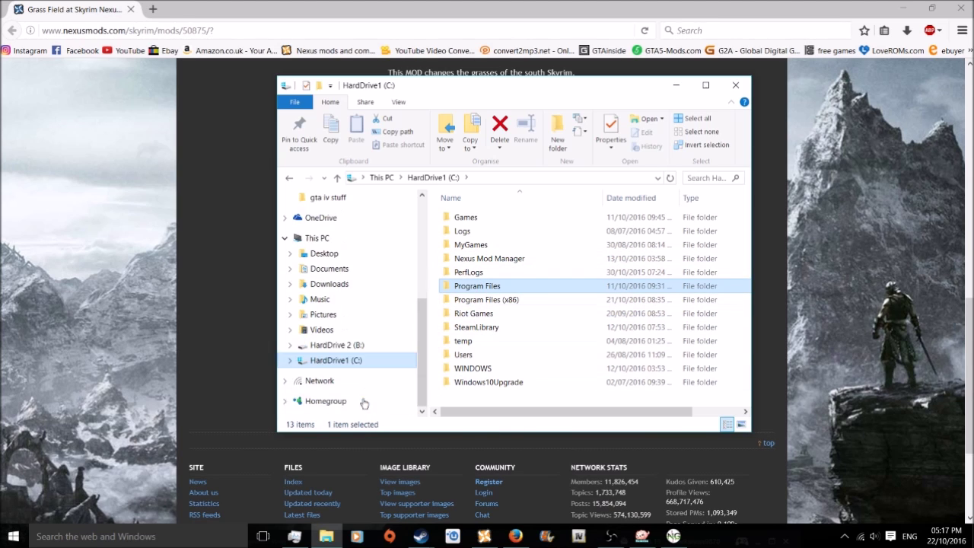
pyautogui.click(290, 361)
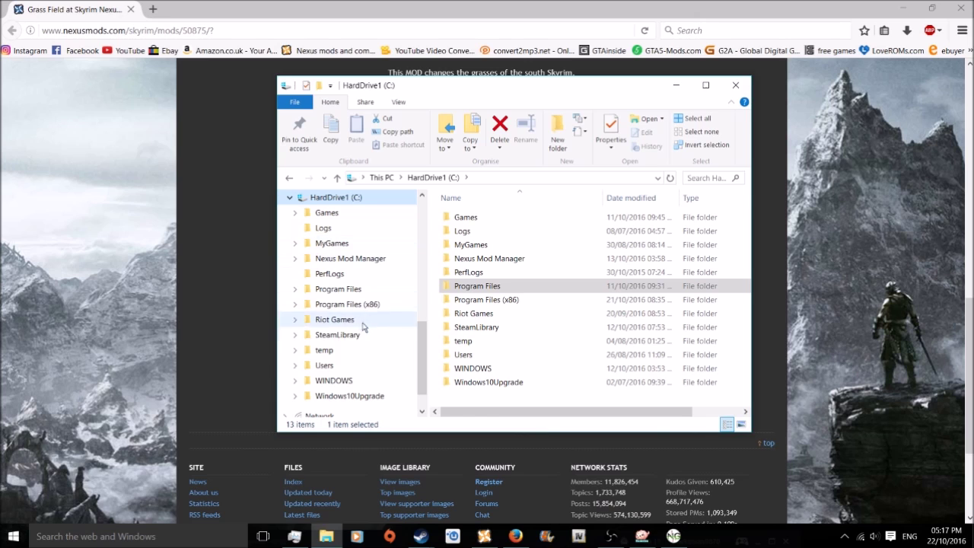
pyautogui.scroll(1, 335, 320)
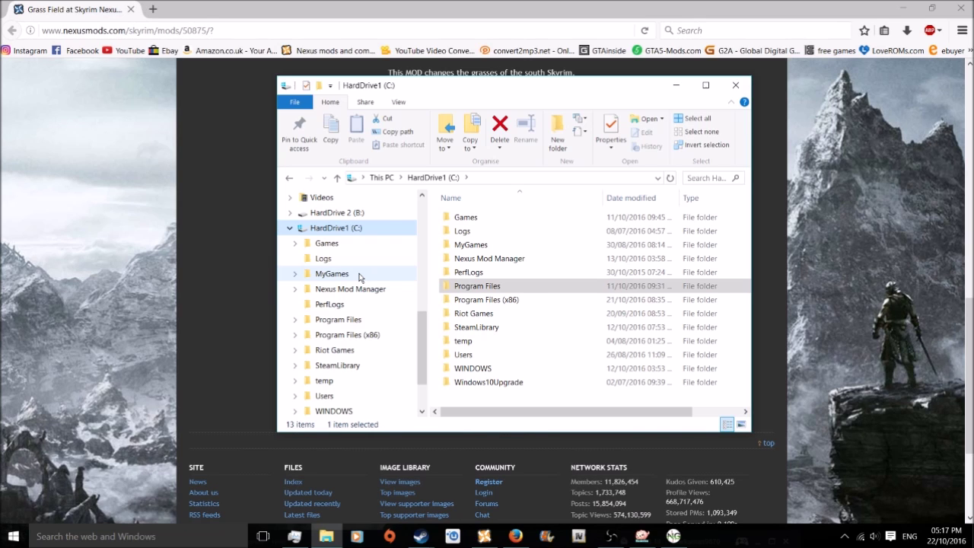
pyautogui.scroll(1, 343, 328)
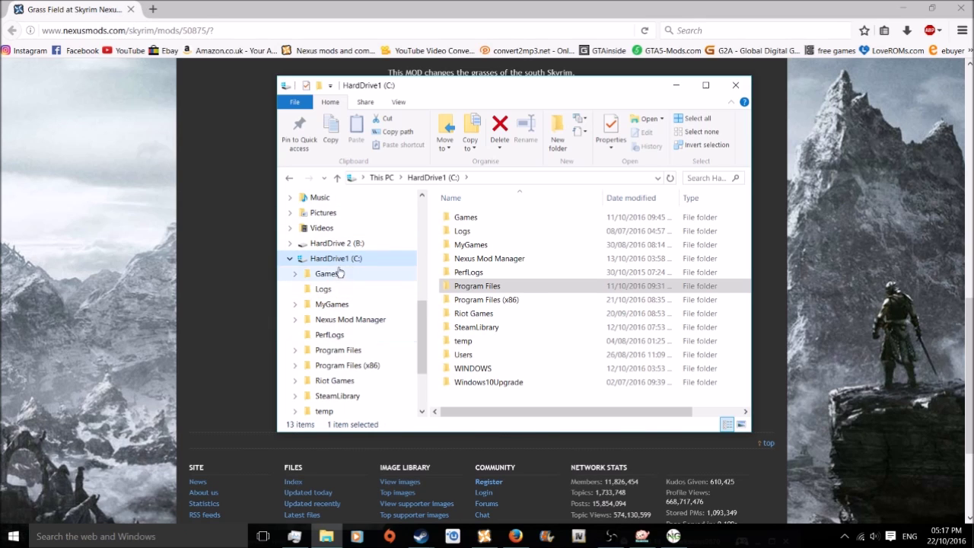
pyautogui.scroll(1, 332, 282)
pyautogui.scroll(2, 335, 289)
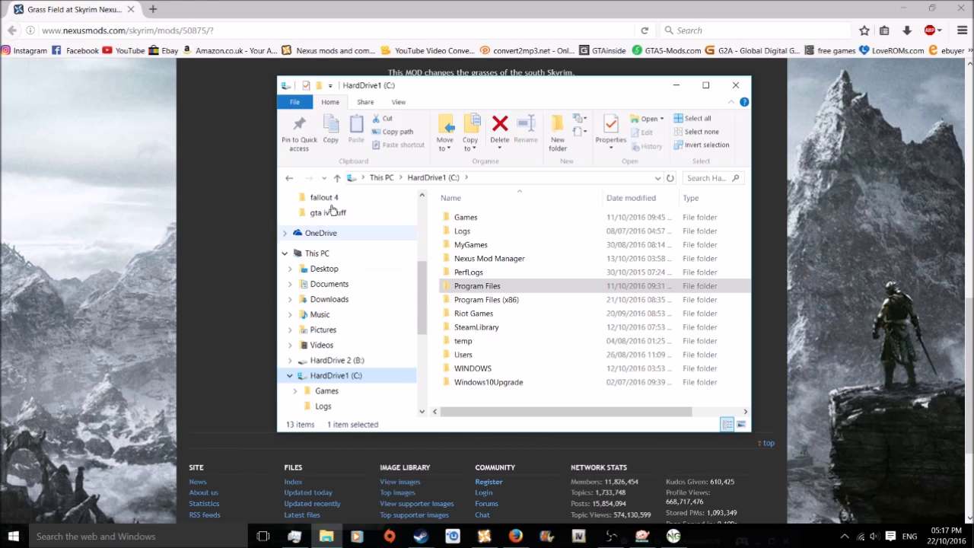
# - Open the Skyrim configuration file from the Skyrim folder under My Games in Documents
pyautogui.click(331, 284)
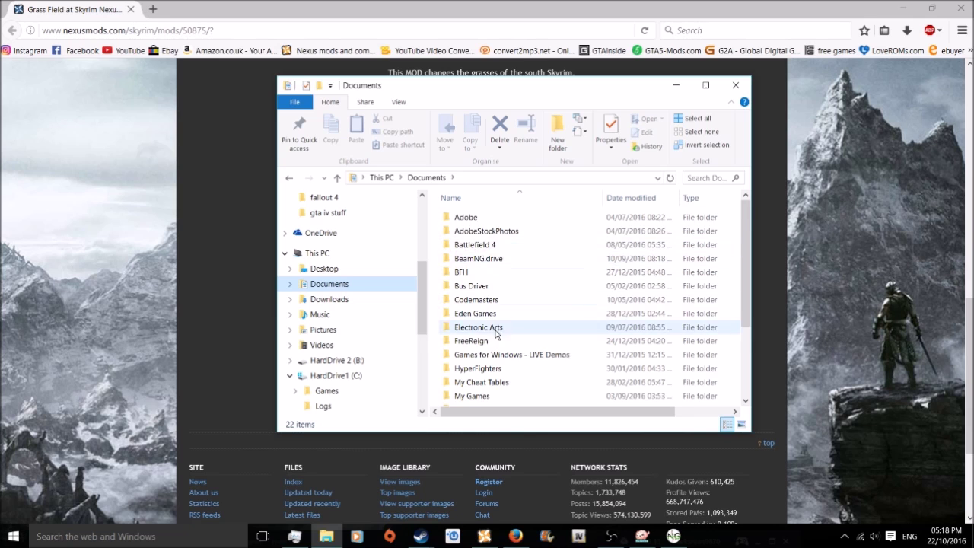
pyautogui.scroll(-1, 496, 331)
pyautogui.scroll(-2, 569, 355)
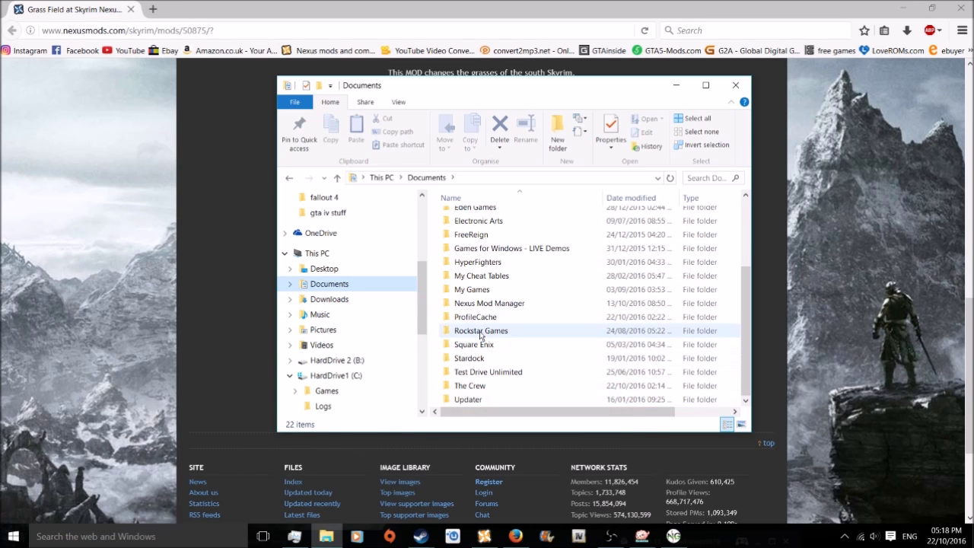
pyautogui.doubleClick(478, 290)
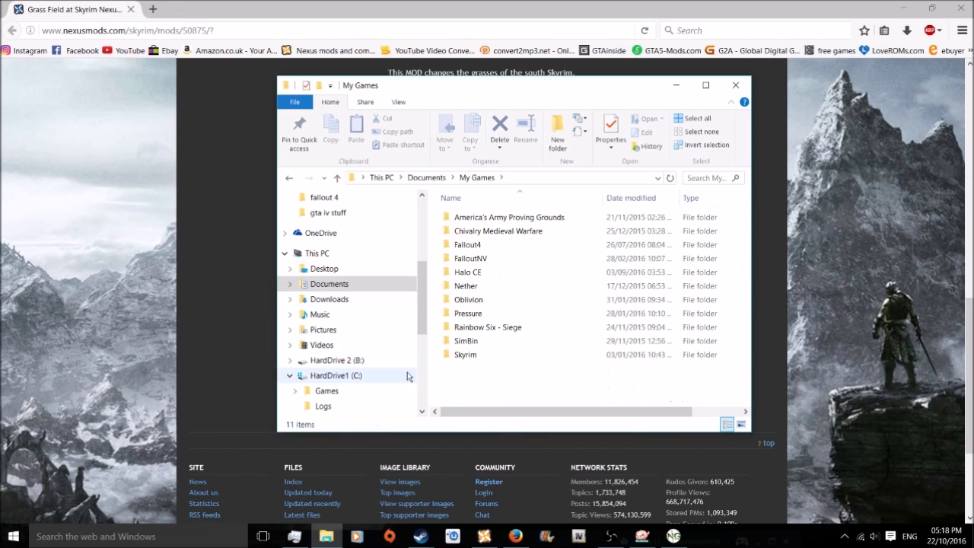
pyautogui.doubleClick(464, 355)
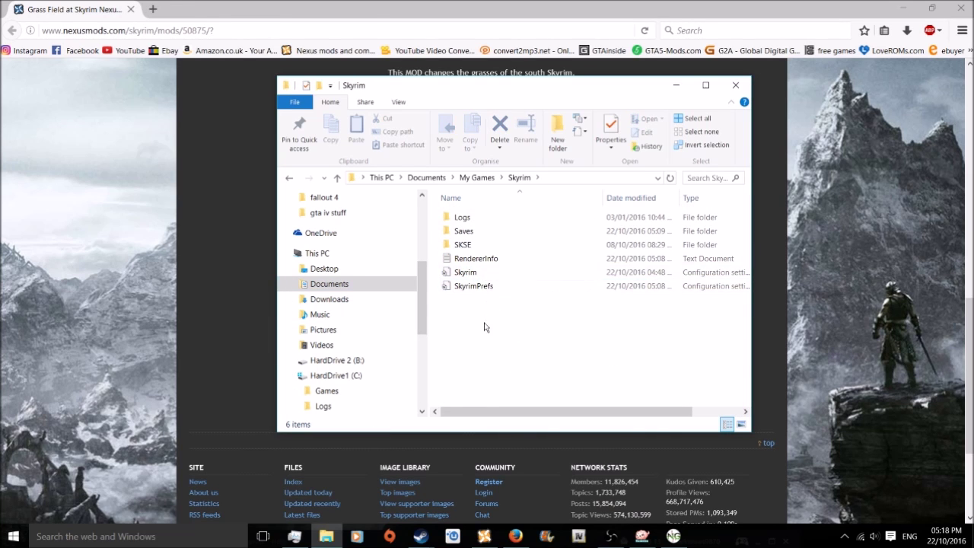
pyautogui.doubleClick(474, 273)
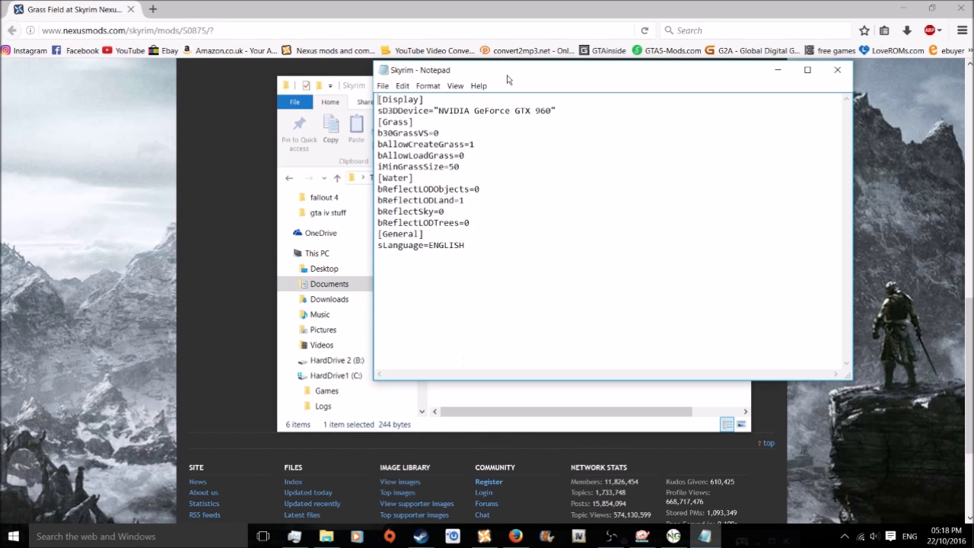
# - Arrange the Skyrim configuration file and the Grass Field mod page side by side, with the file on the right half
pyautogui.moveTo(508, 80); pyautogui.dragTo(438, 189)
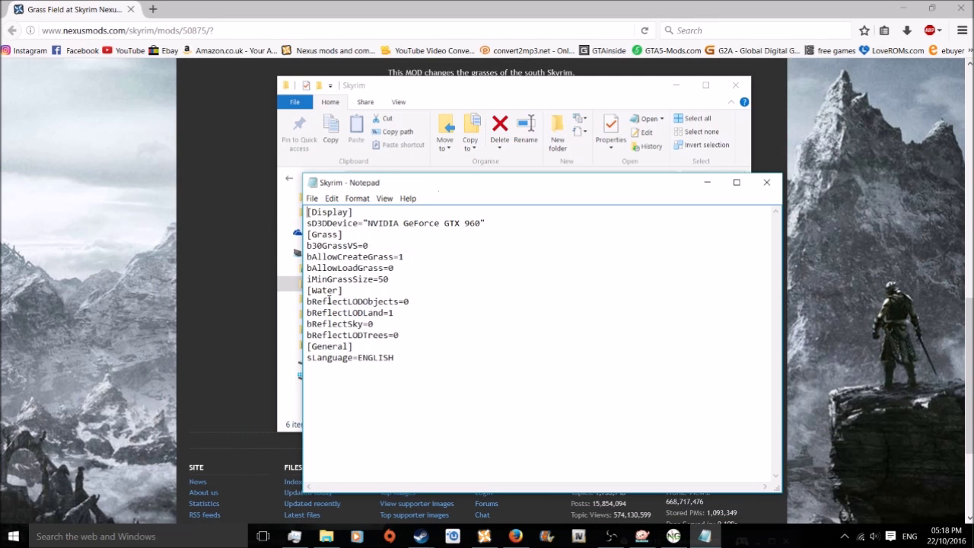
pyautogui.moveTo(533, 180); pyautogui.dragTo(967, 32)
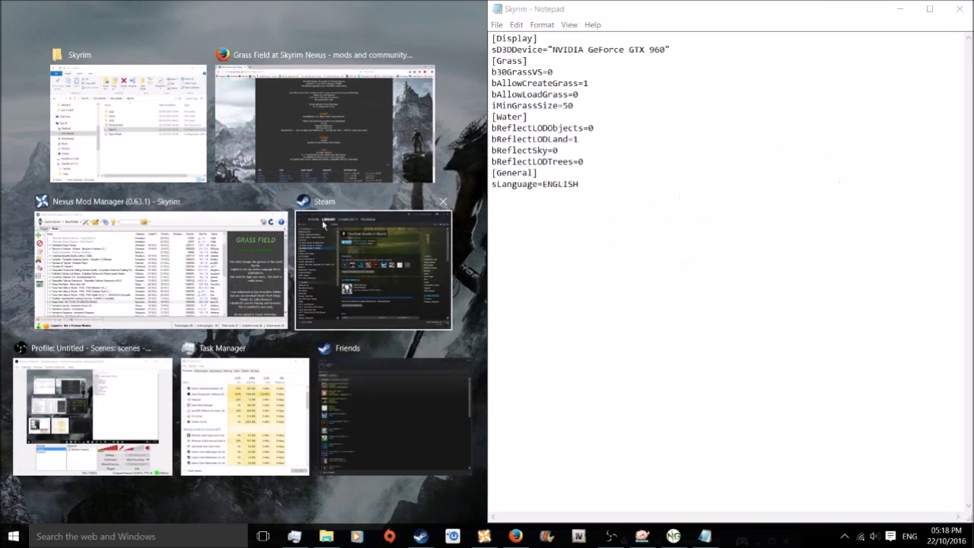
pyautogui.click(327, 130)
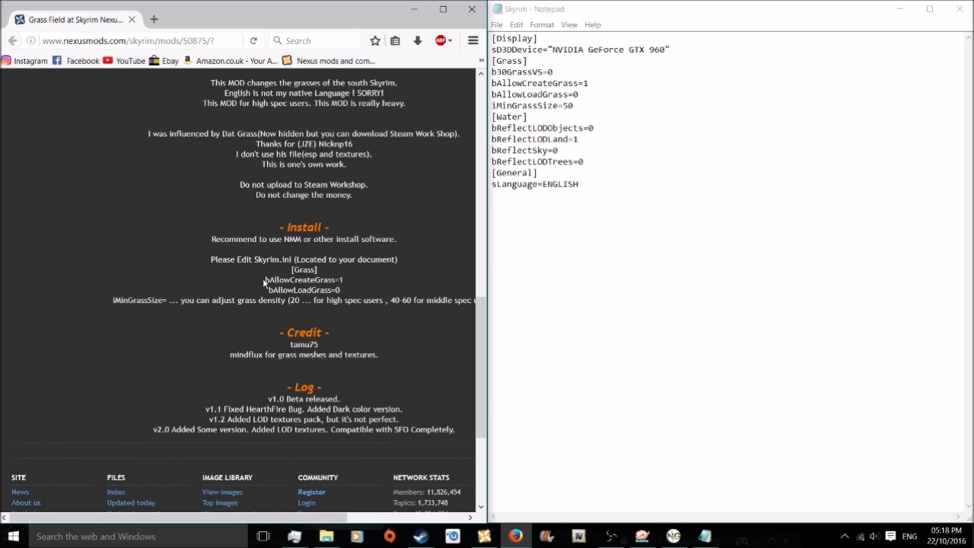
# - Compare the page's bAllowCreateGrass=1, bAllowLoadGrass=0 and iMinGrassSize lines with the [Grass] section of the Skyrim configuration file
pyautogui.moveTo(262, 278); pyautogui.dragTo(341, 291)
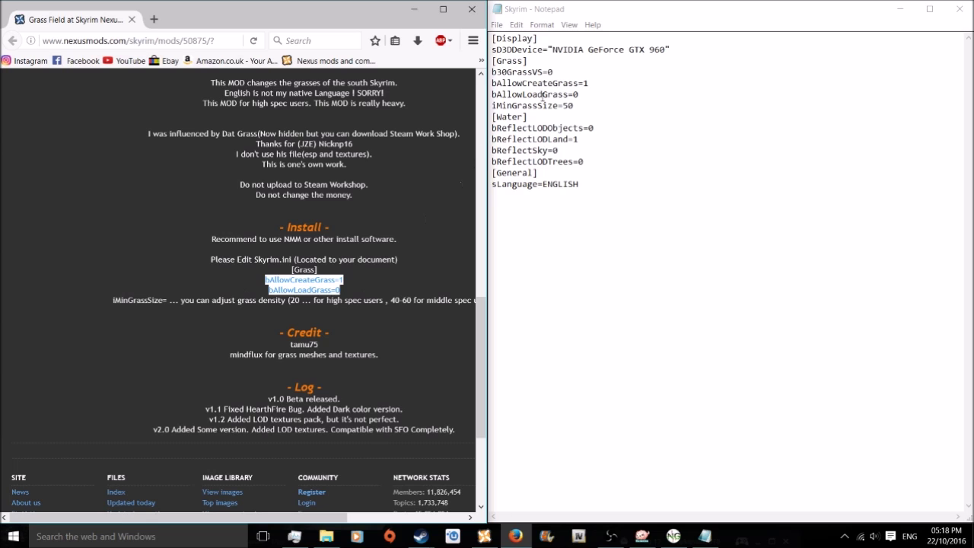
pyautogui.moveTo(488, 109); pyautogui.dragTo(547, 127)
pyautogui.click(464, 106)
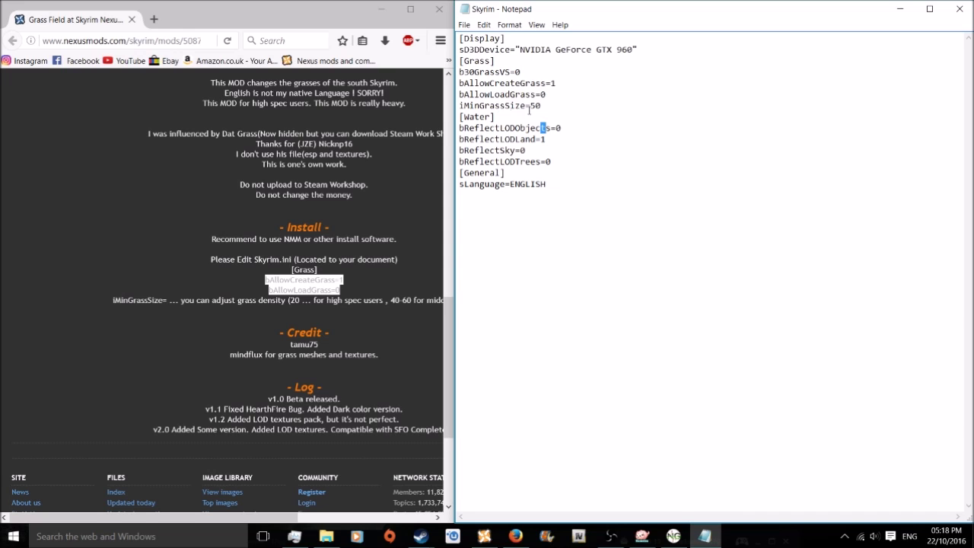
pyautogui.click(302, 276)
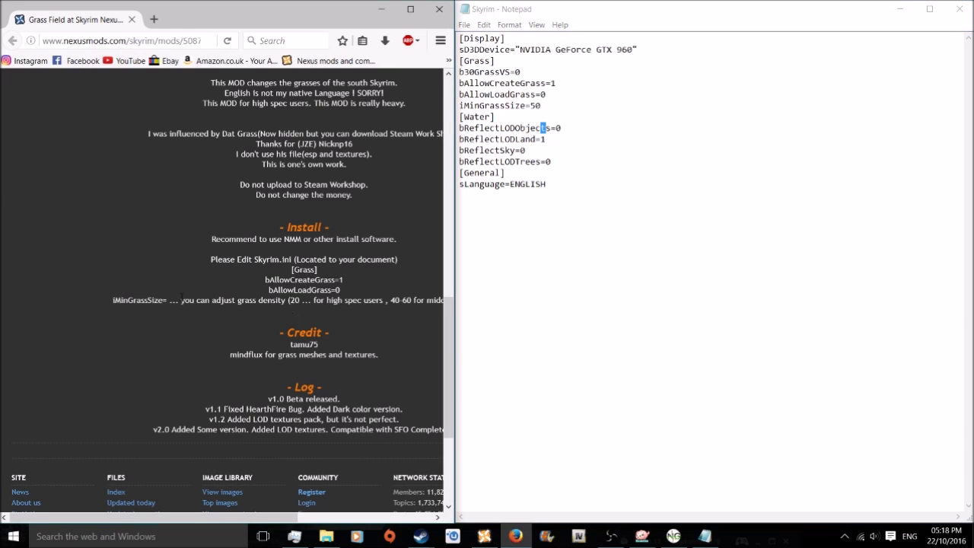
pyautogui.moveTo(111, 301); pyautogui.dragTo(167, 301)
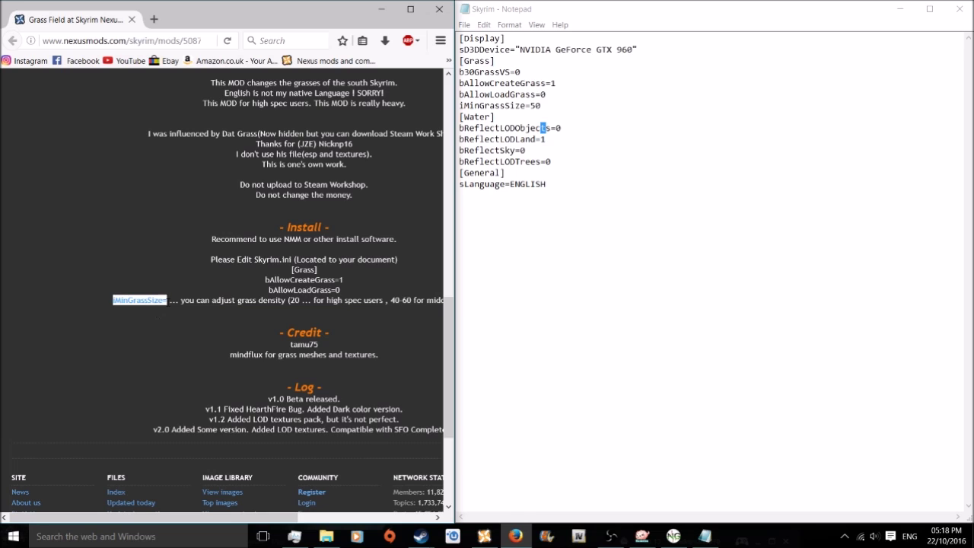
pyautogui.click(628, 164)
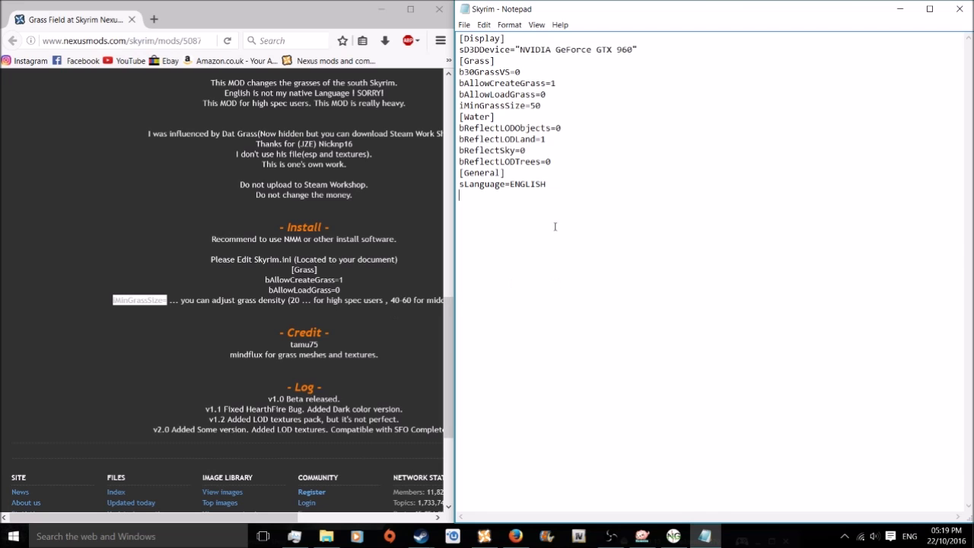
# - Check the save commands for the Skyrim configuration file and close the file
pyautogui.click(464, 26)
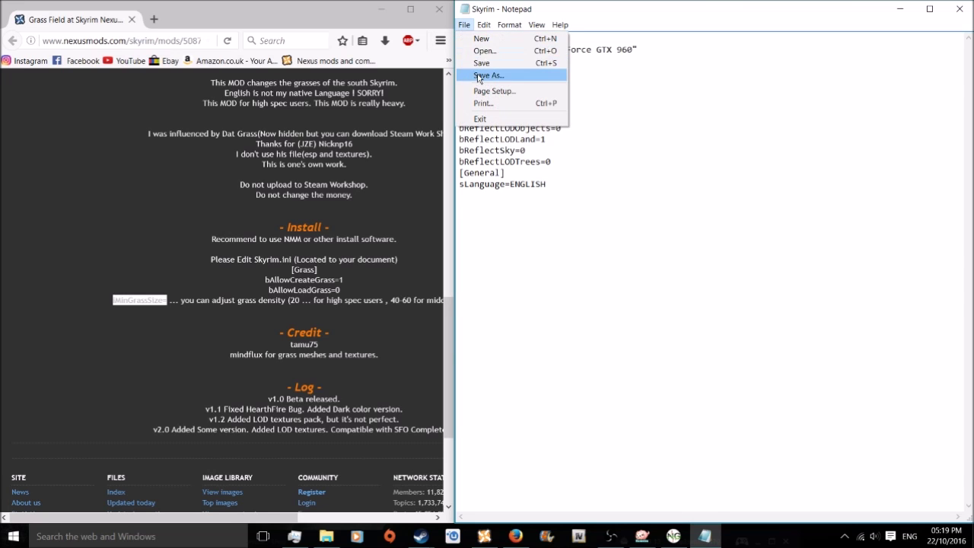
pyautogui.click(911, 152)
pyautogui.click(960, 9)
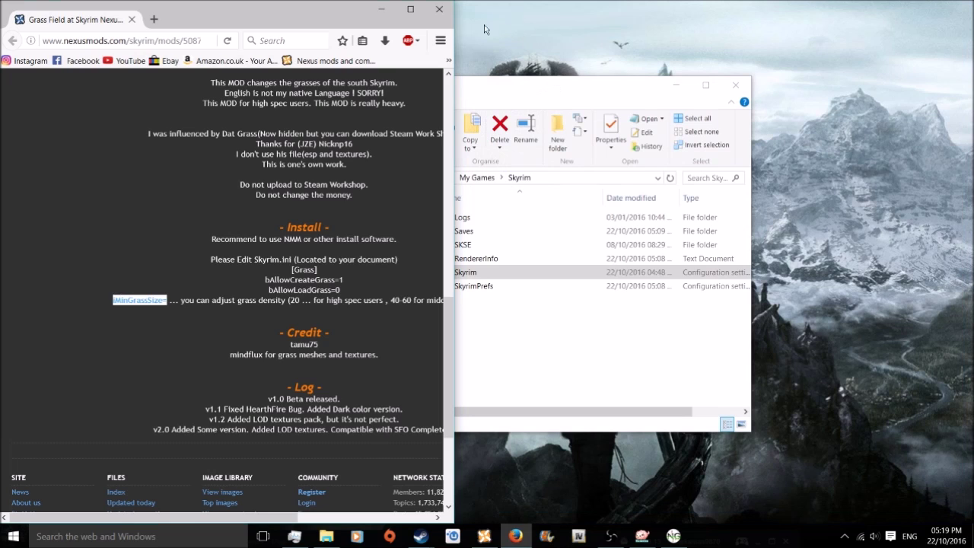
# - Close the Grass Field mod page and the Skyrim folder window
pyautogui.click(439, 9)
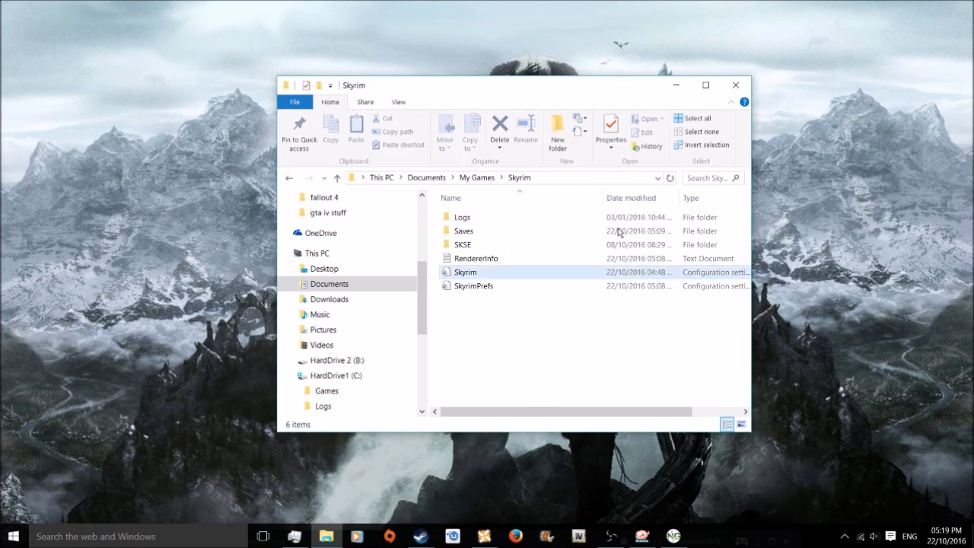
pyautogui.click(735, 84)
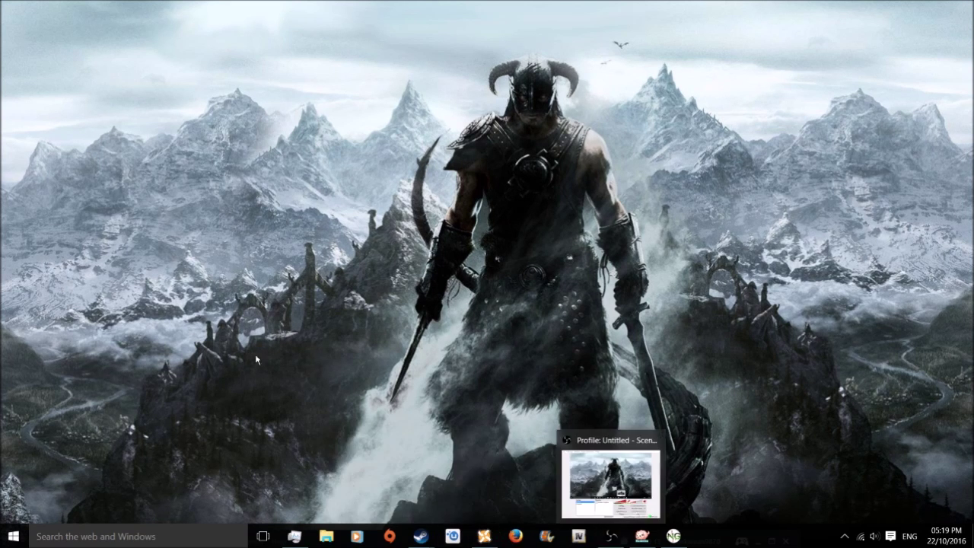
# - Launch Skyrim from Nexus Mod Manager and try to continue the saved game
pyautogui.click(485, 536)
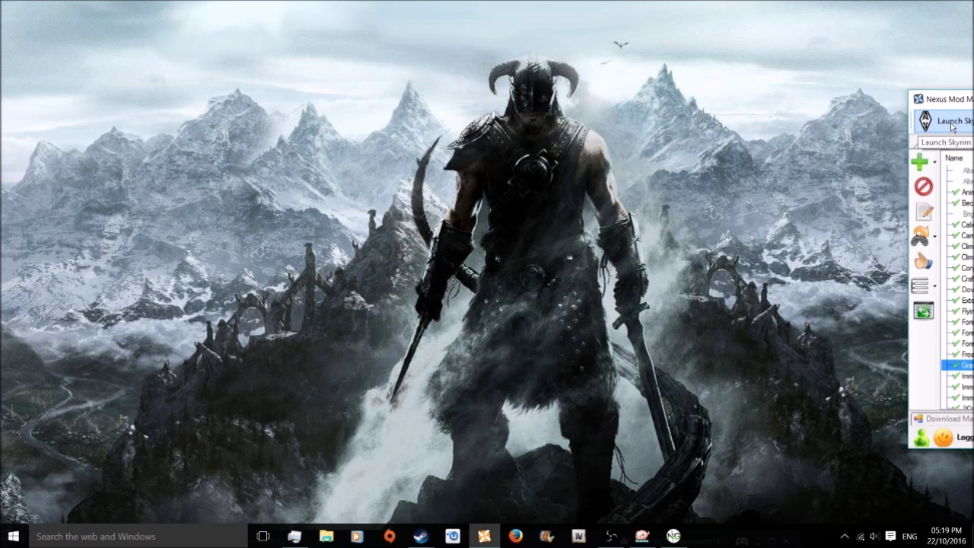
pyautogui.click(948, 131)
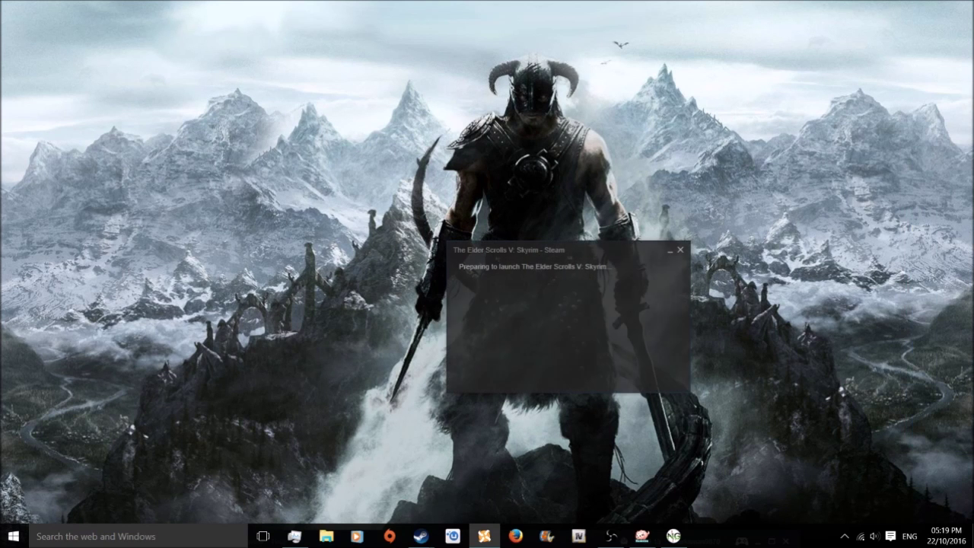
pyautogui.click(690, 226)
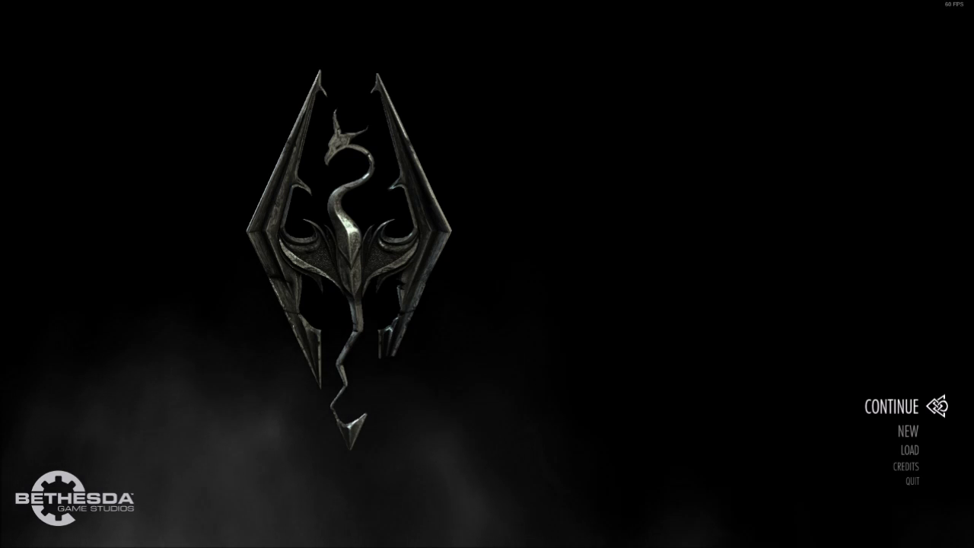
pyautogui.press('Return')
pyautogui.press('Return')
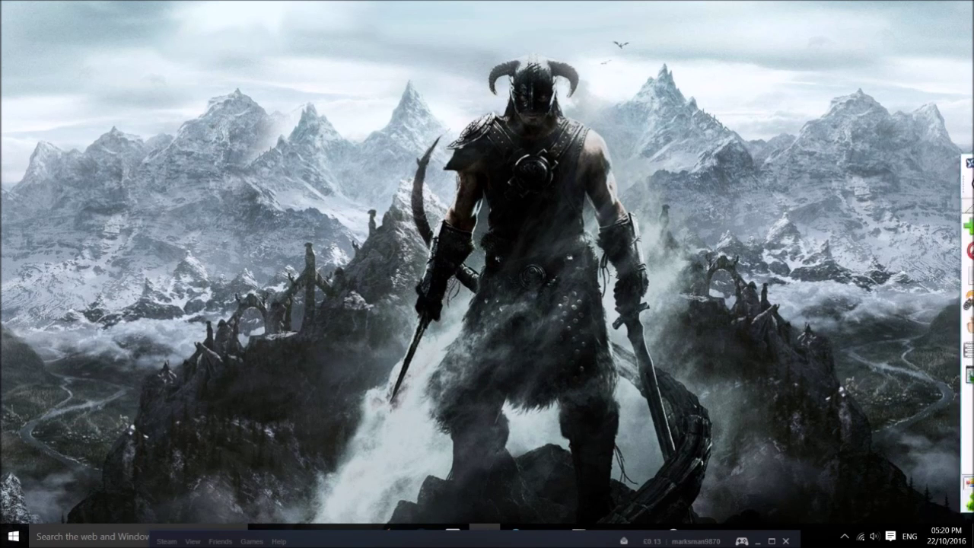
# - Launch Skyrim again from Nexus Mod Manager and start playing from the game launcher
pyautogui.scroll(2, 133, 228)
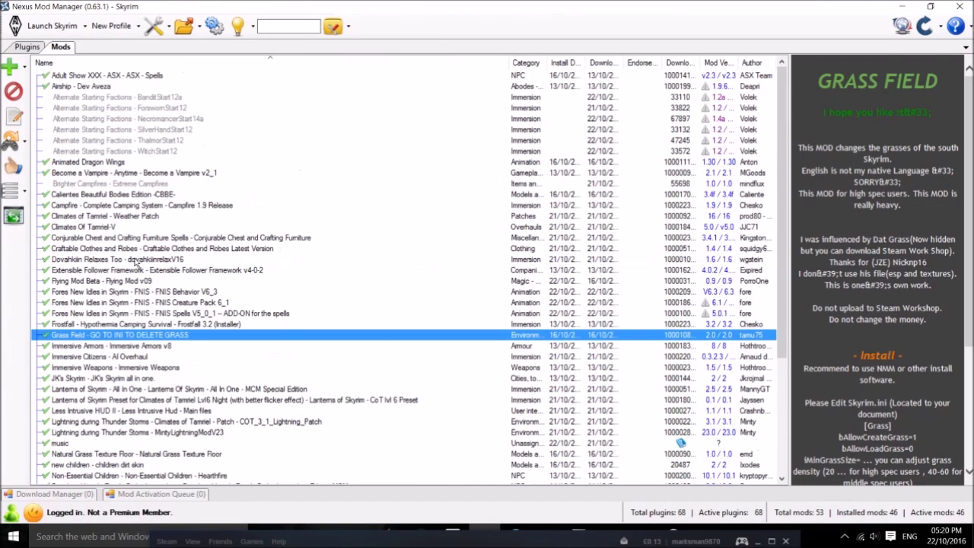
pyautogui.scroll(-1, 147, 324)
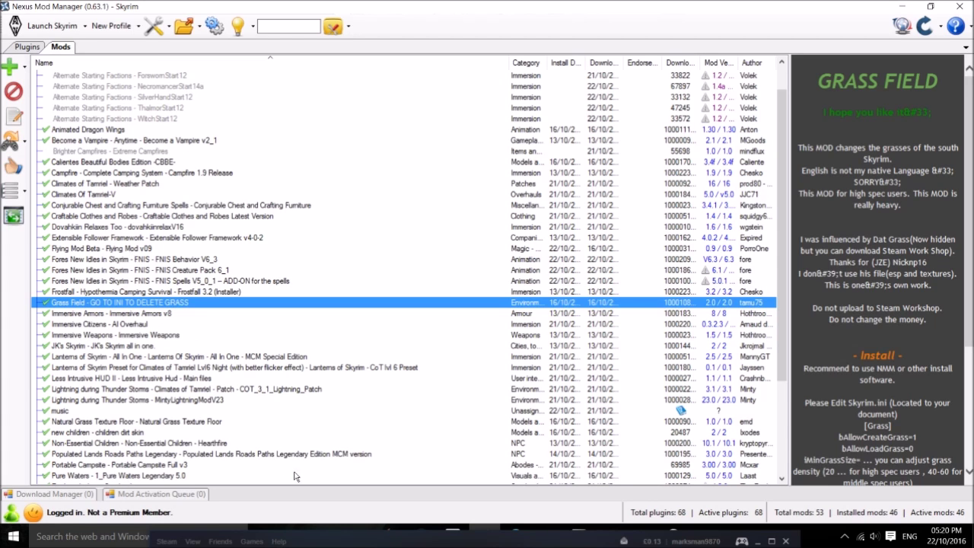
pyautogui.click(344, 540)
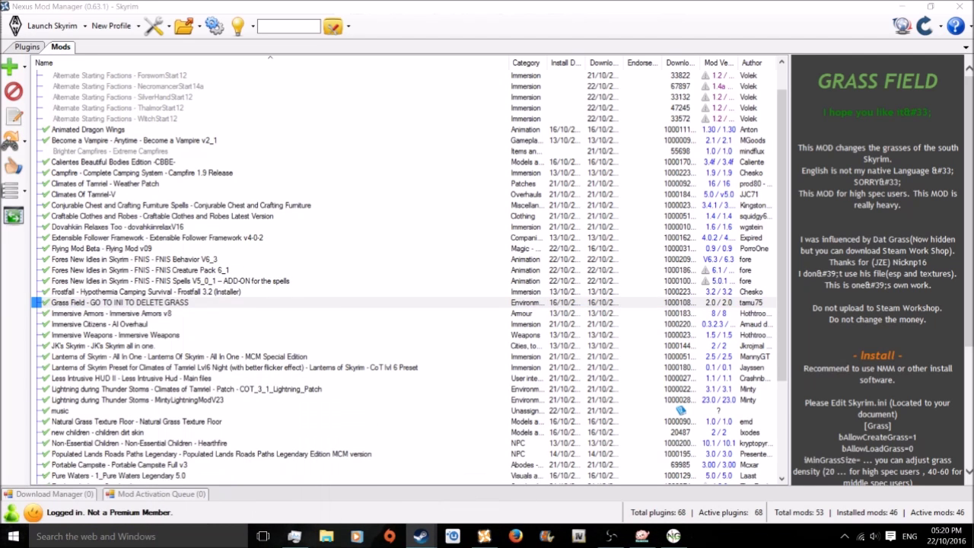
pyautogui.click(44, 32)
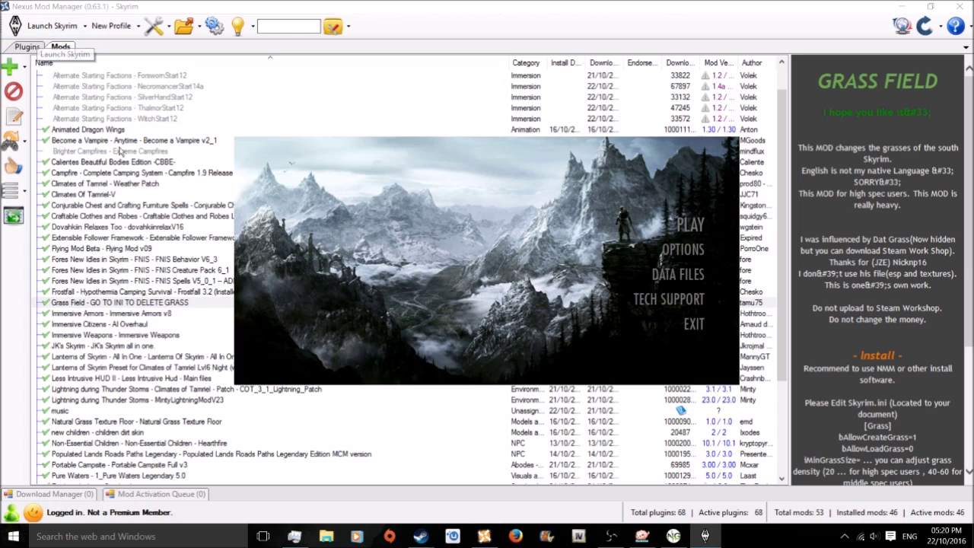
pyautogui.click(708, 226)
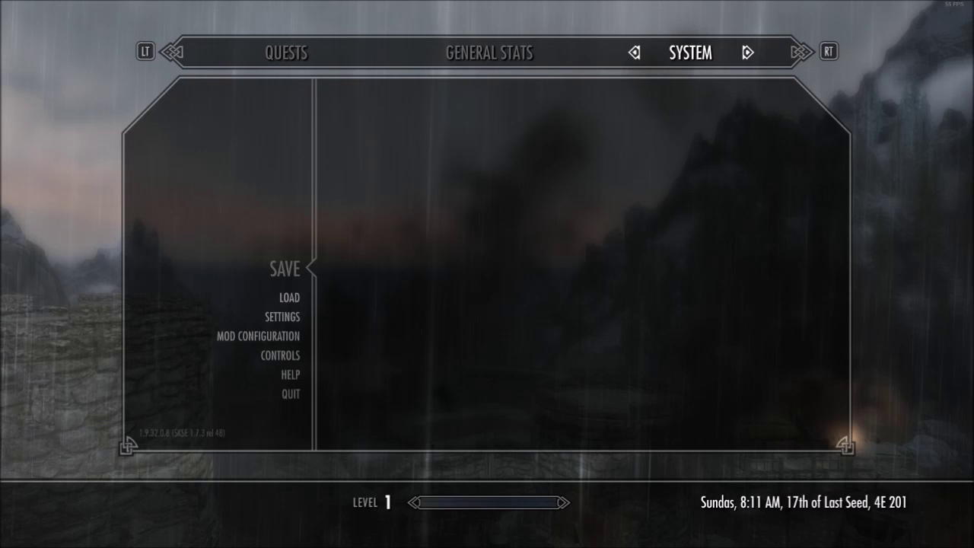
# - Open the Mod Configuration page from Skyrim's system menu
pyautogui.press('Down')
pyautogui.press('Down')
pyautogui.press('Down')
pyautogui.press('Return')
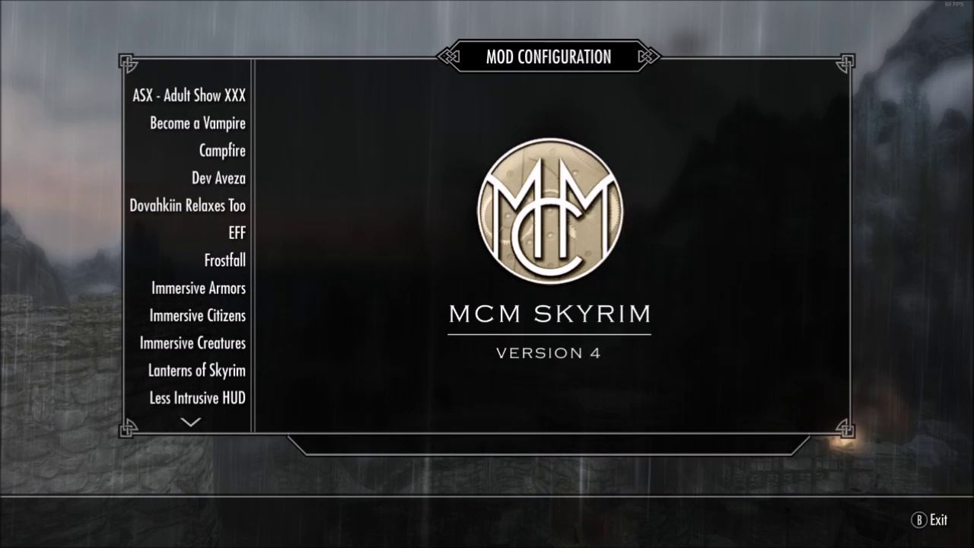
# - Look through the list of mods on the Mod Configuration page down to The Dance Of Death
pyautogui.press('Down')
pyautogui.press('Down')
pyautogui.press('Down')
pyautogui.press('Down')
pyautogui.press('Down')
pyautogui.press('Down')
pyautogui.press('Down')
pyautogui.press('Down')
pyautogui.press('Down')
pyautogui.press('Down')
pyautogui.press('Down')
pyautogui.press('Down')
pyautogui.press('Up')
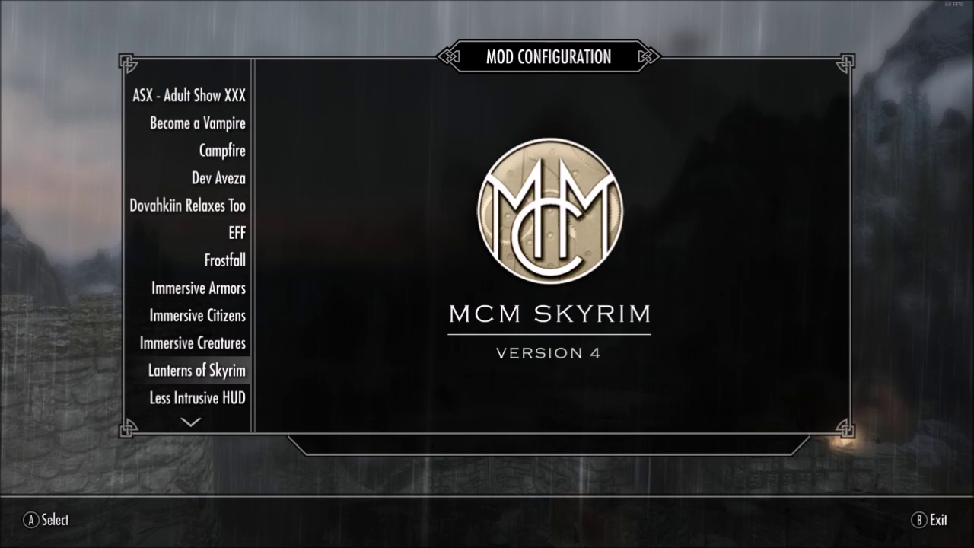
pyautogui.press('Down')
pyautogui.press('Down')
pyautogui.press('Down')
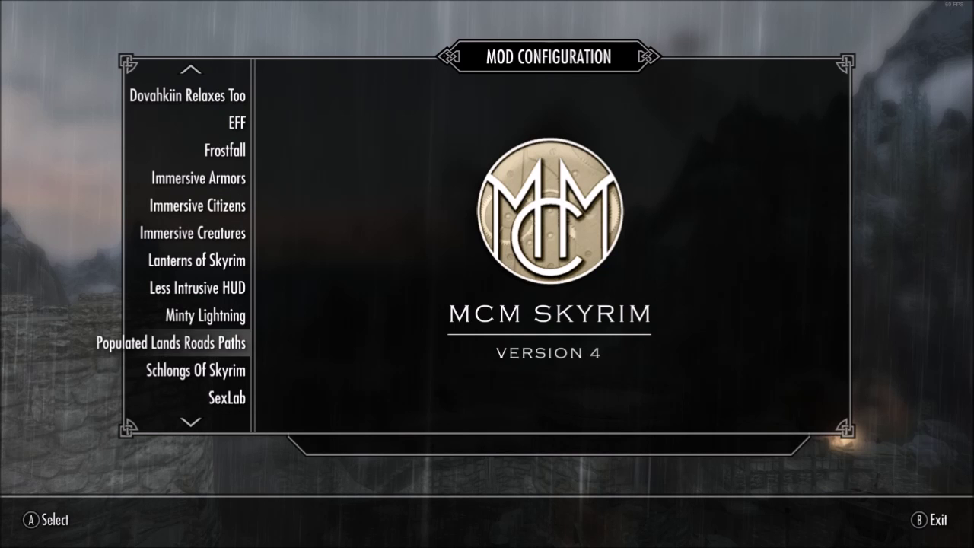
pyautogui.press('Down')
pyautogui.press('Down')
pyautogui.press('Down')
pyautogui.press('Down')
pyautogui.press('Down')
pyautogui.press('Up')
pyautogui.press('Up')
pyautogui.press('Up')
pyautogui.press('Up')
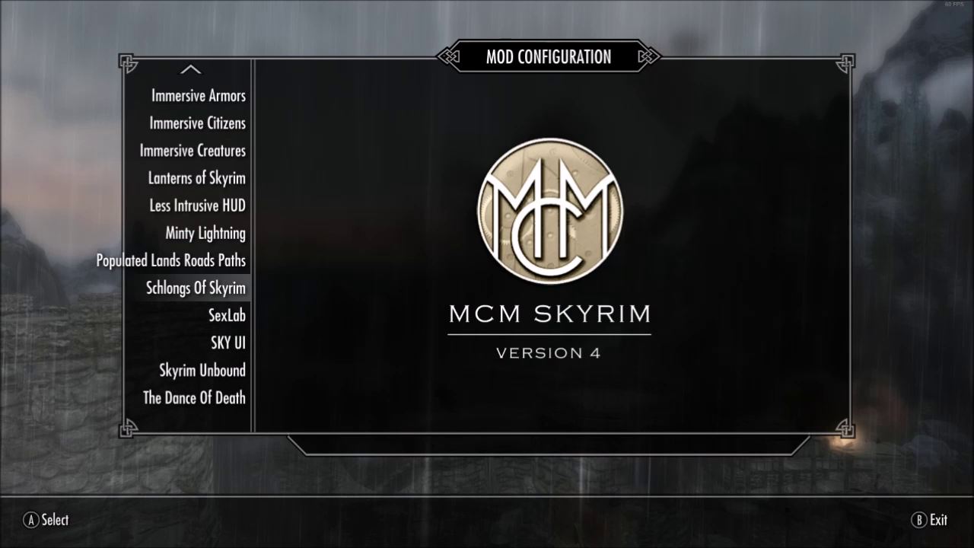
pyautogui.press('Down')
pyautogui.press('Down')
pyautogui.press('Down')
pyautogui.press('Down')
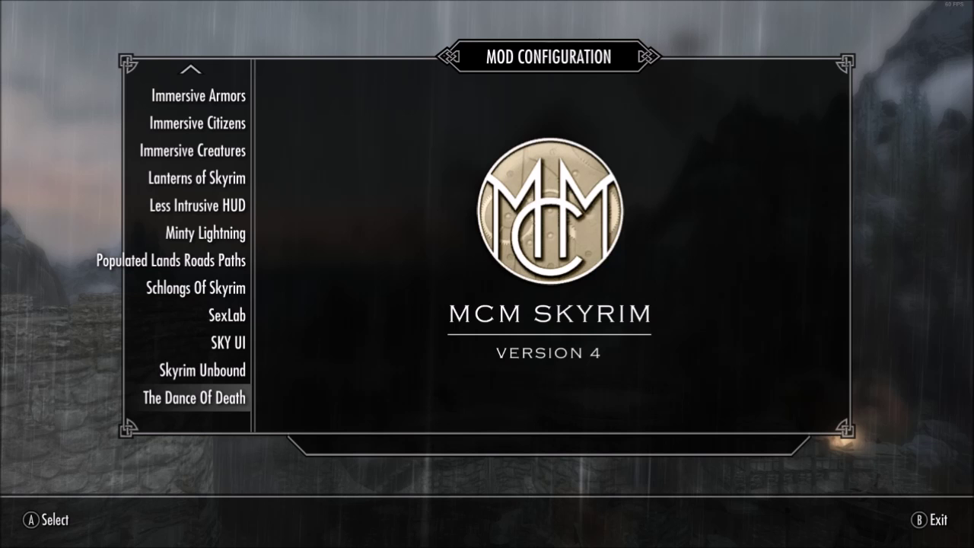
# - Open the Skyrim Unbound configuration and enter one of its settings pages
pyautogui.press('Up')
pyautogui.press('Return')
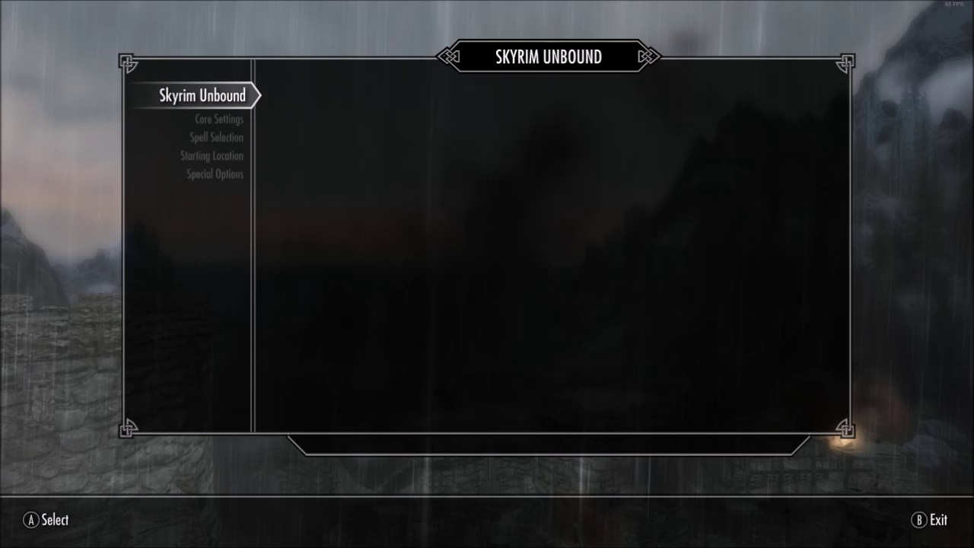
pyautogui.press('Down')
pyautogui.press('Return')
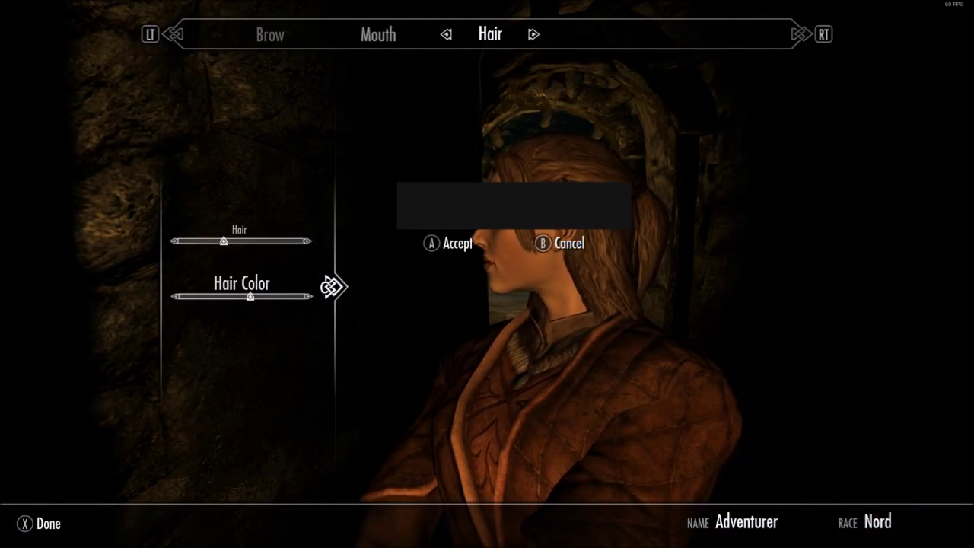
# - Enter the new character's name and move the player to Whiterun with the coc console command
pyautogui.write('le pussay')
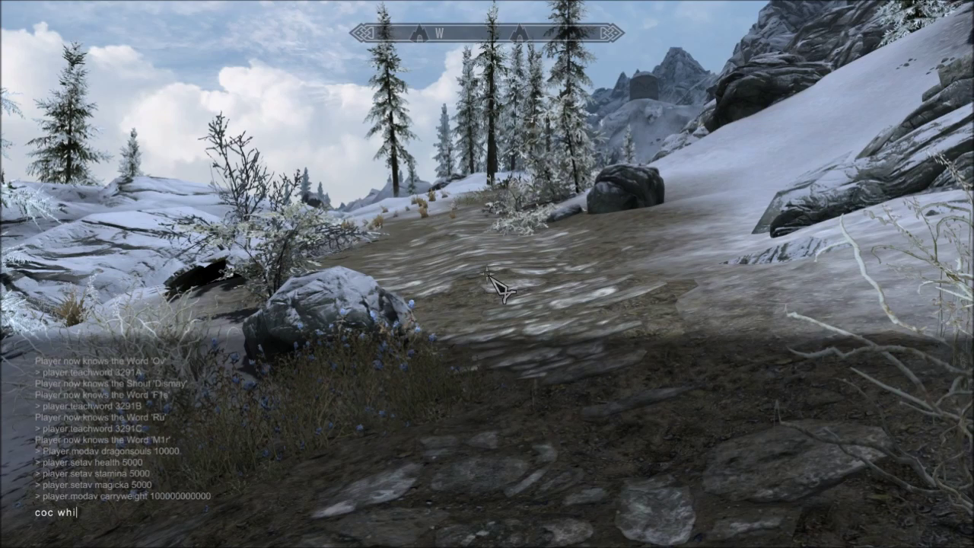
pyautogui.write('n')
pyautogui.press('Return')
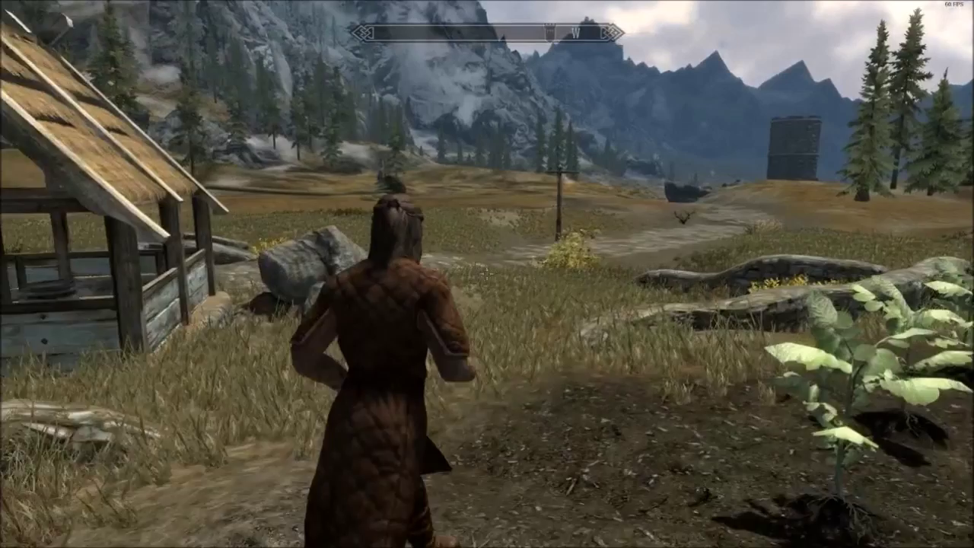
# - Run and jump across the plains near Whiterun to examine the grass in the game
pyautogui.press('w')
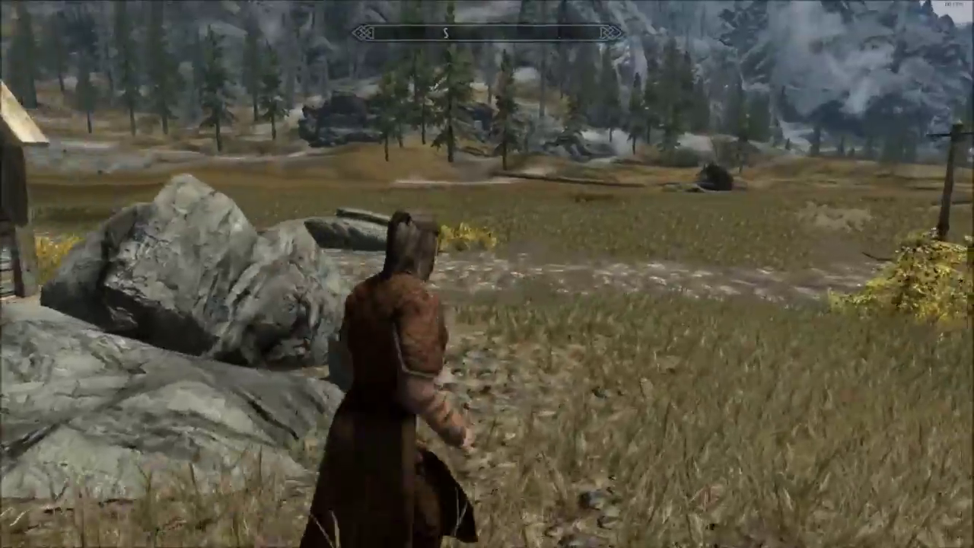
pyautogui.press('w')
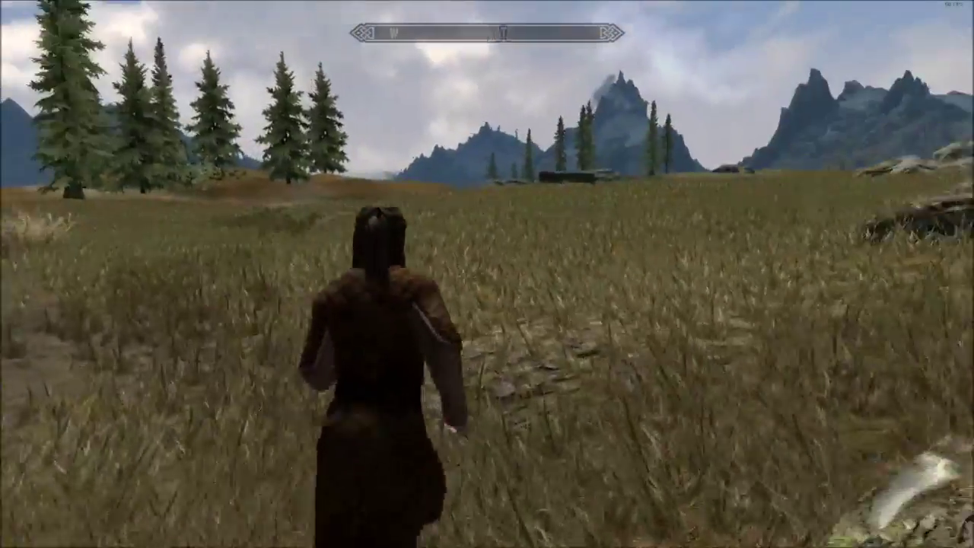
pyautogui.press('w')
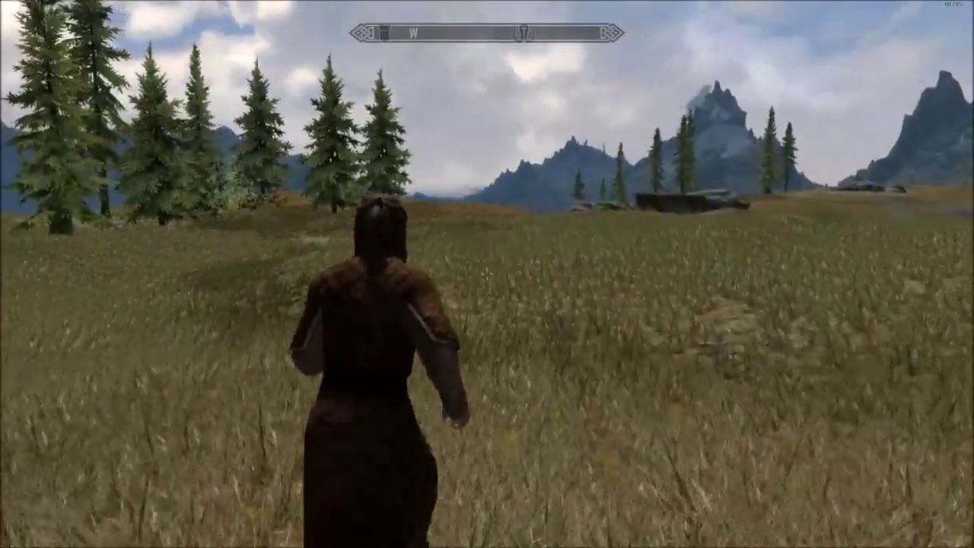
pyautogui.press('w')
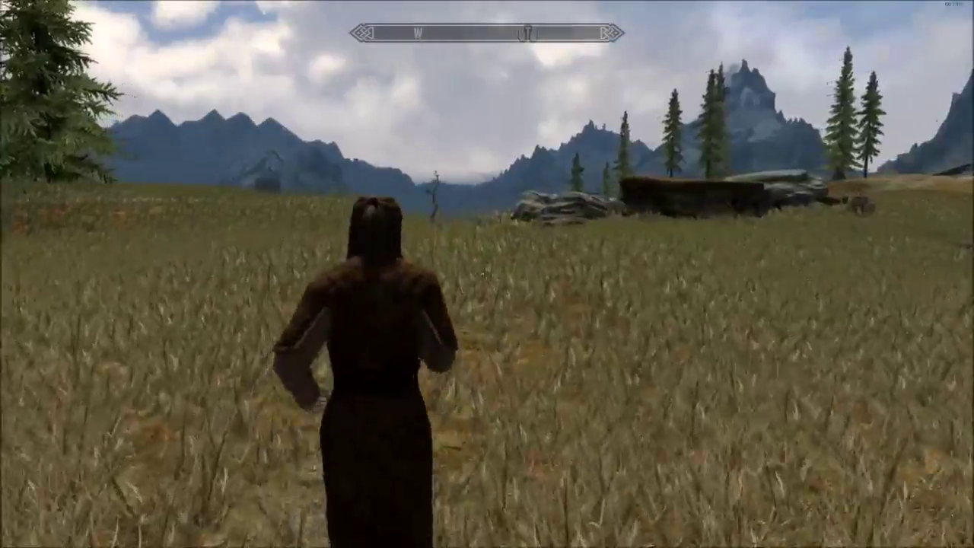
pyautogui.press('w')
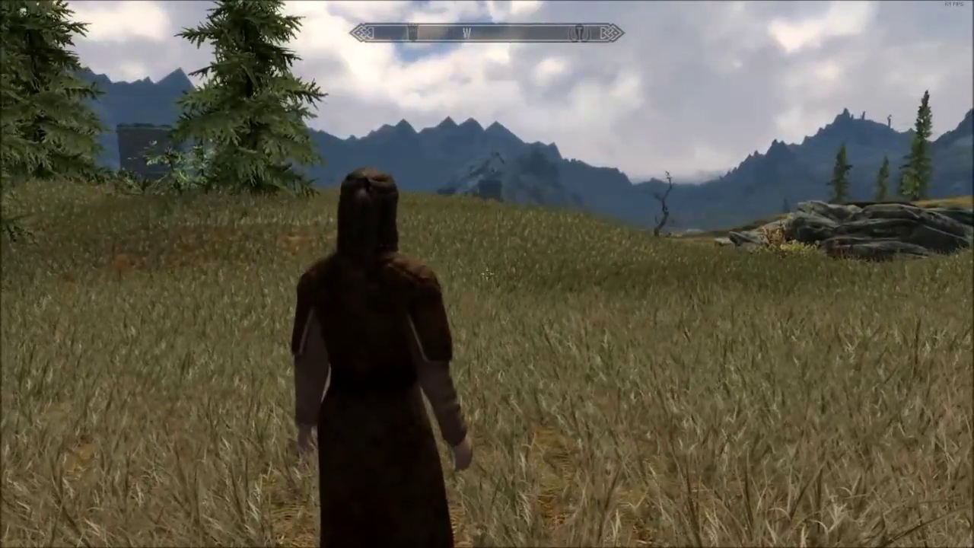
pyautogui.press('space')
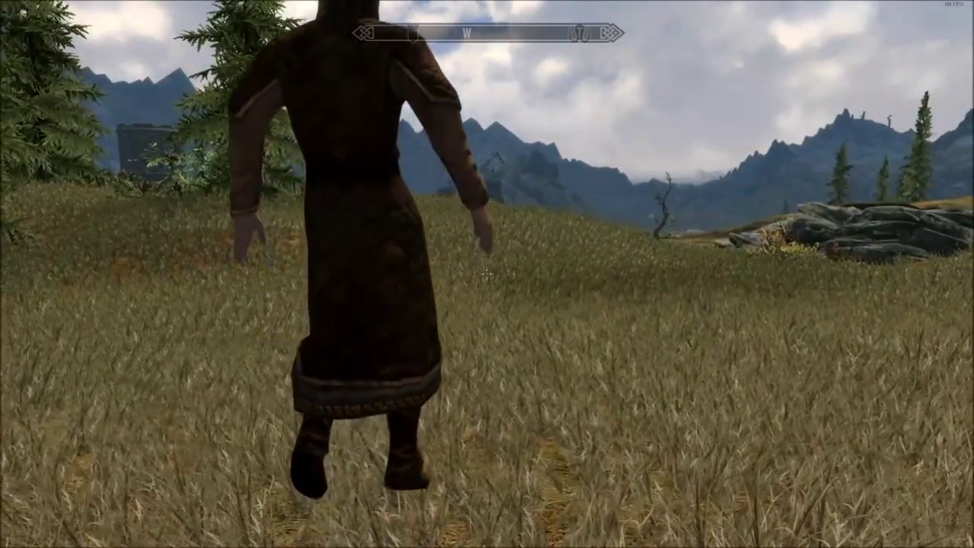
pyautogui.scroll(-3, 487, 274)
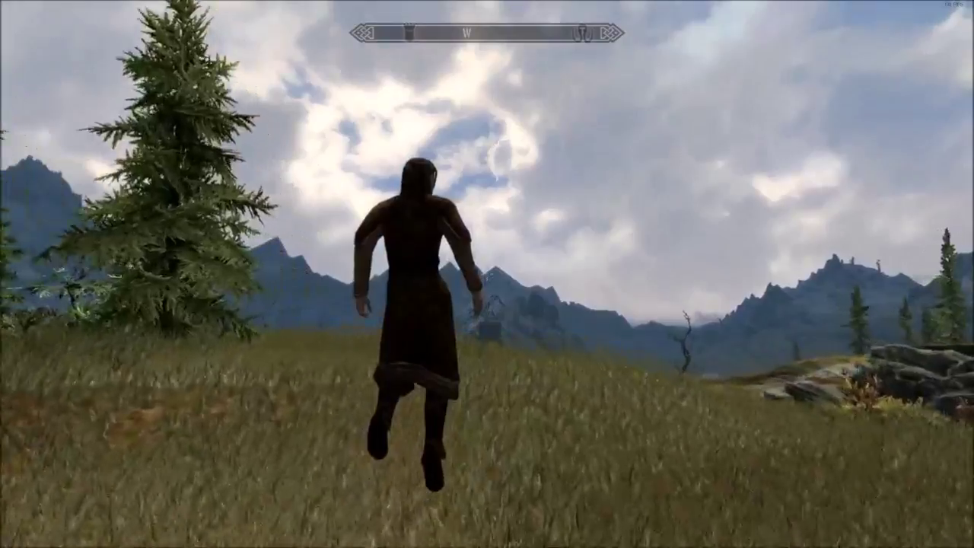
pyautogui.press('alt')
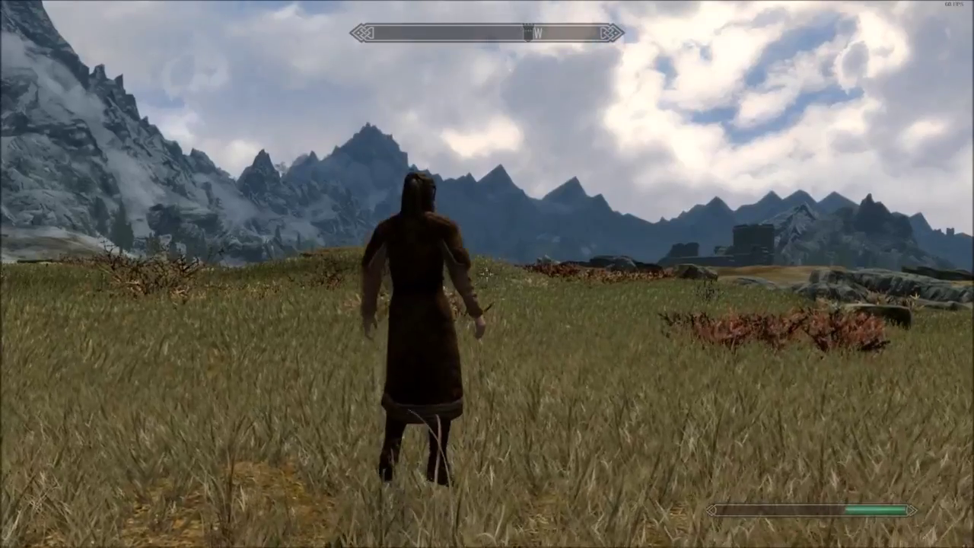
pyautogui.press('w')
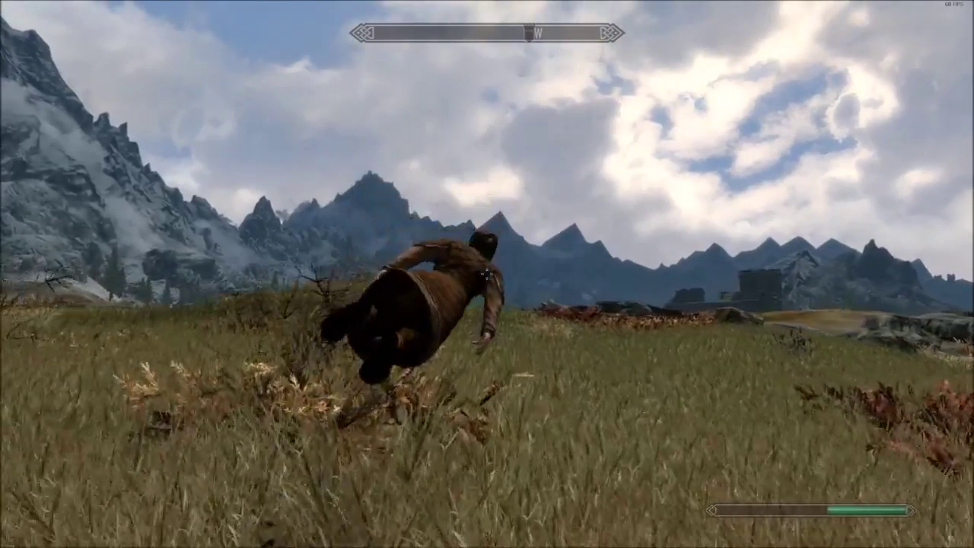